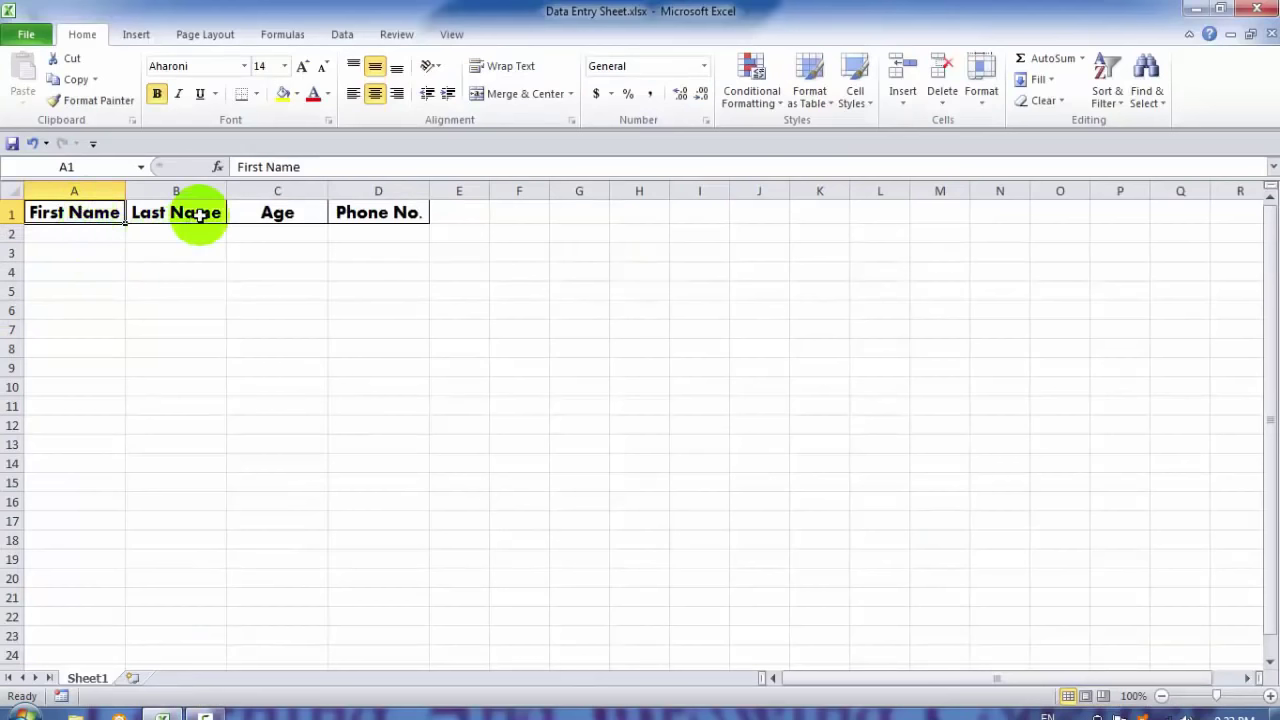
- Select an empty cell beside the four headers and show the Data tab's commands
click(367, 217)
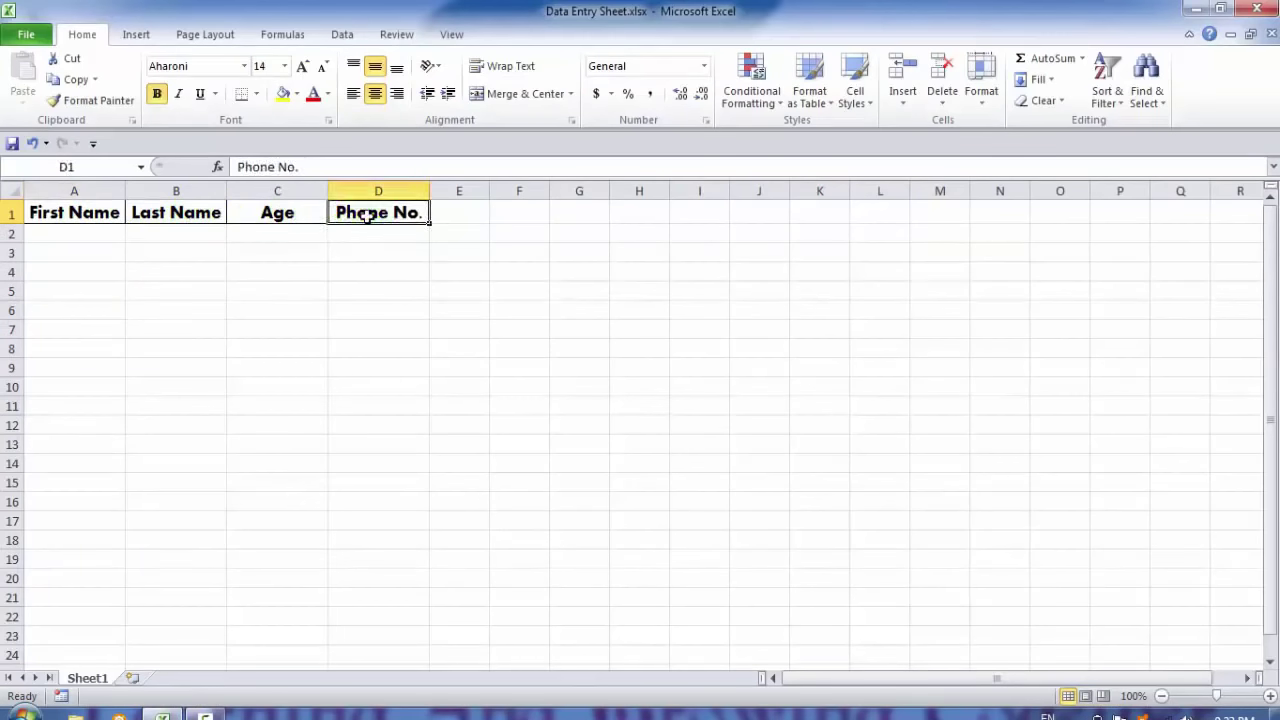
click(449, 236)
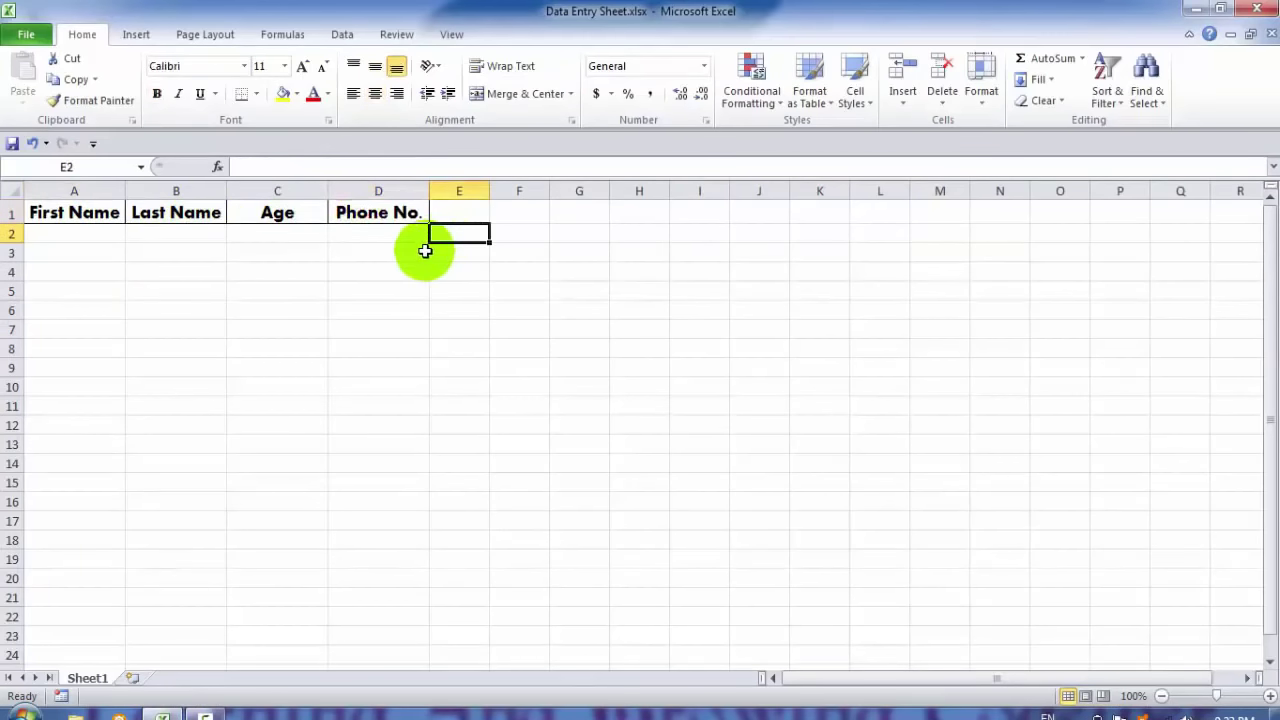
key(Right)
key(Right)
key(Right)
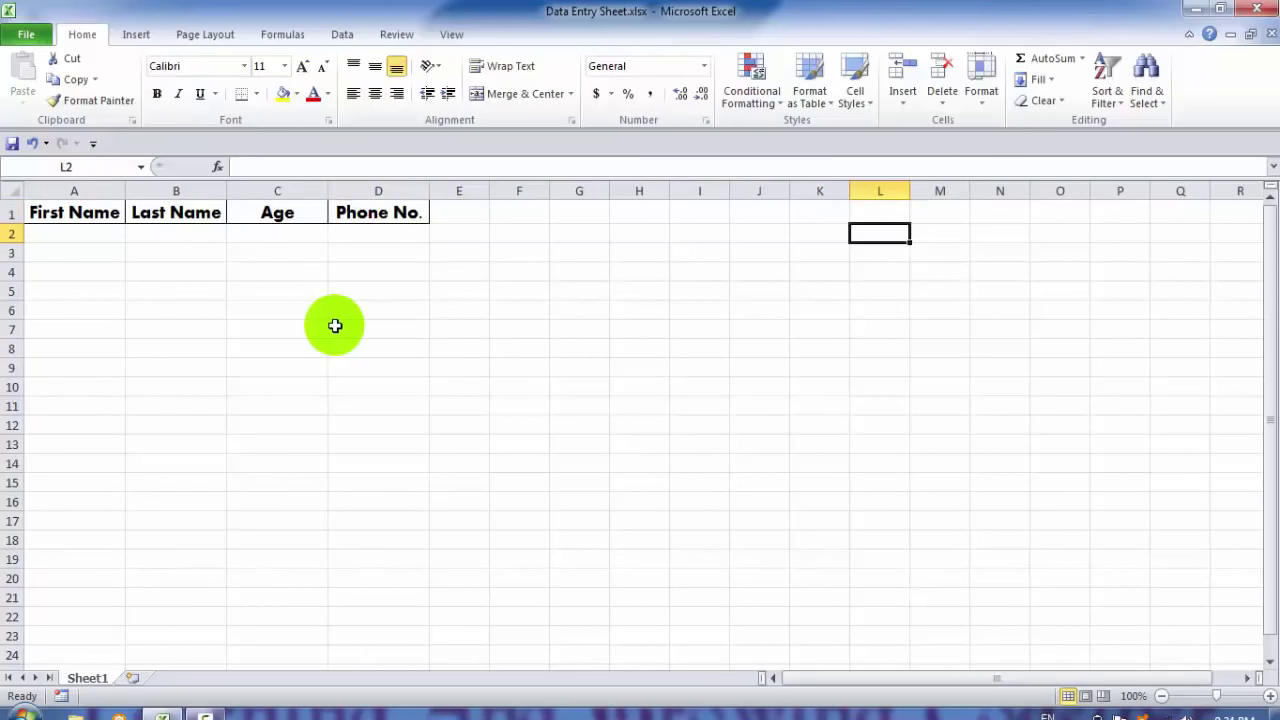
click(343, 35)
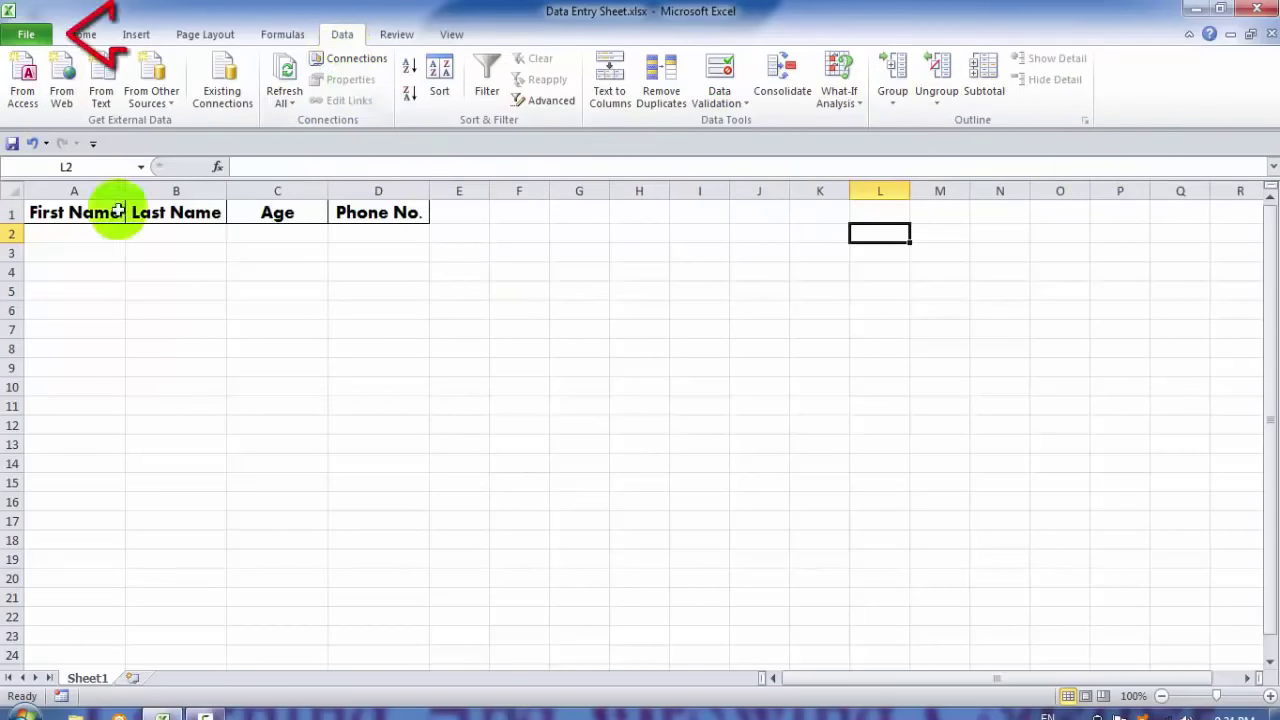
- Open Excel Options at the Customize Ribbon page
click(26, 34)
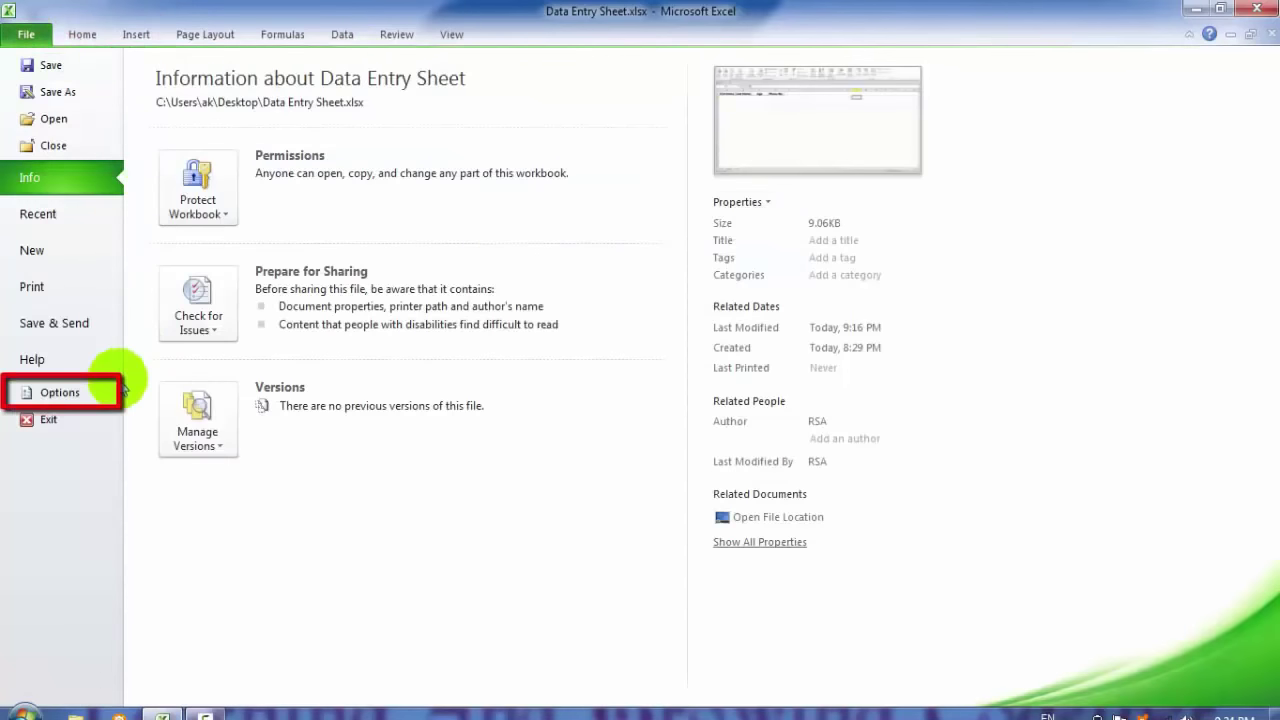
click(57, 390)
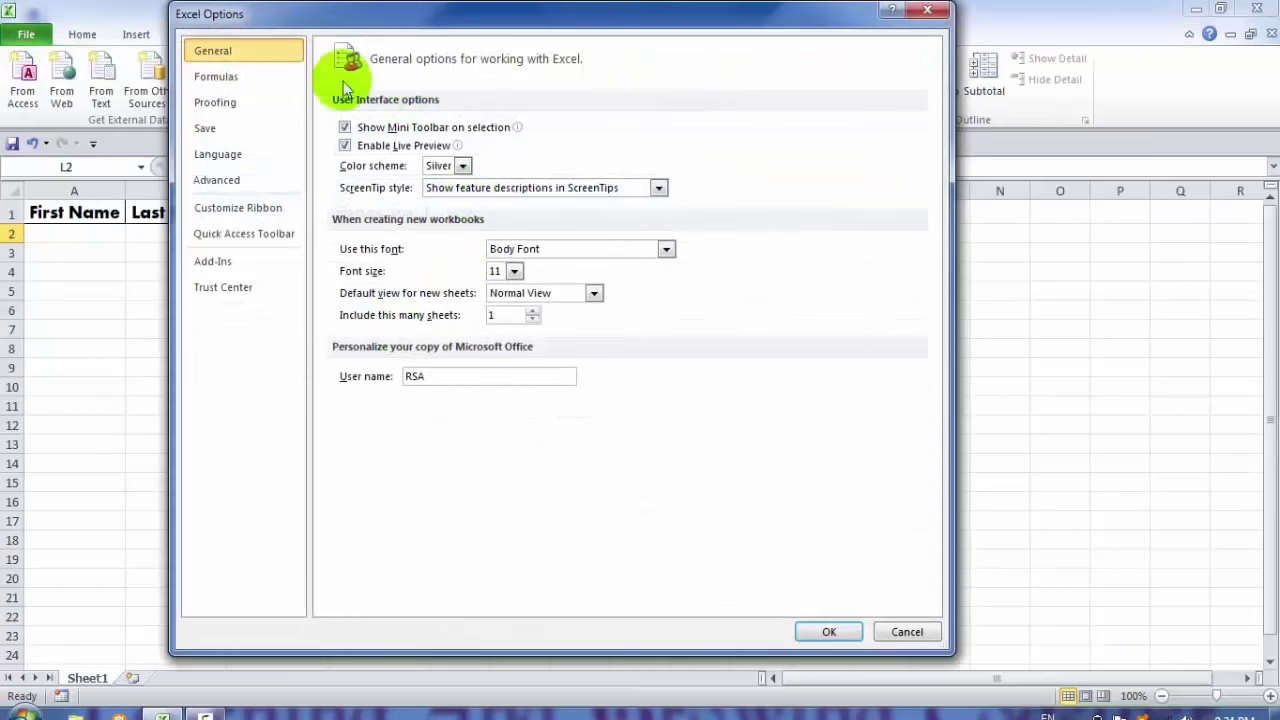
click(218, 208)
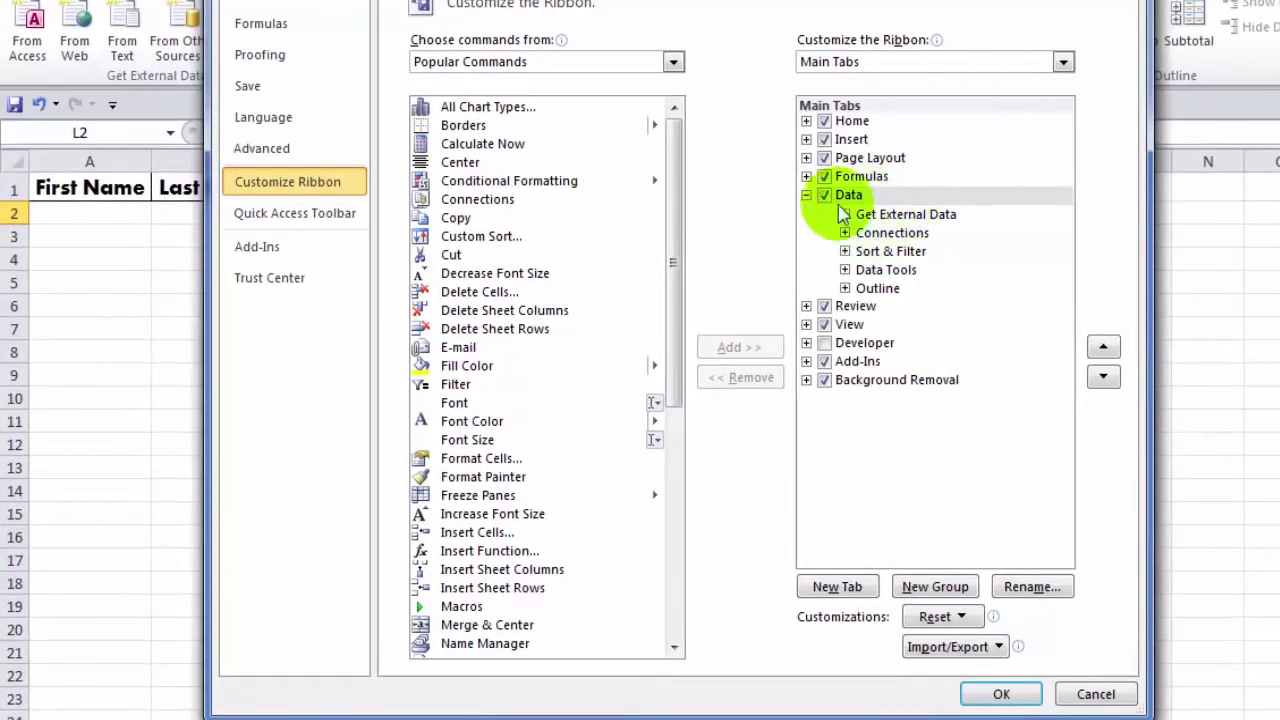
- Create a new custom group under the Data tab and rename it Data Entry
click(936, 590)
click(901, 310)
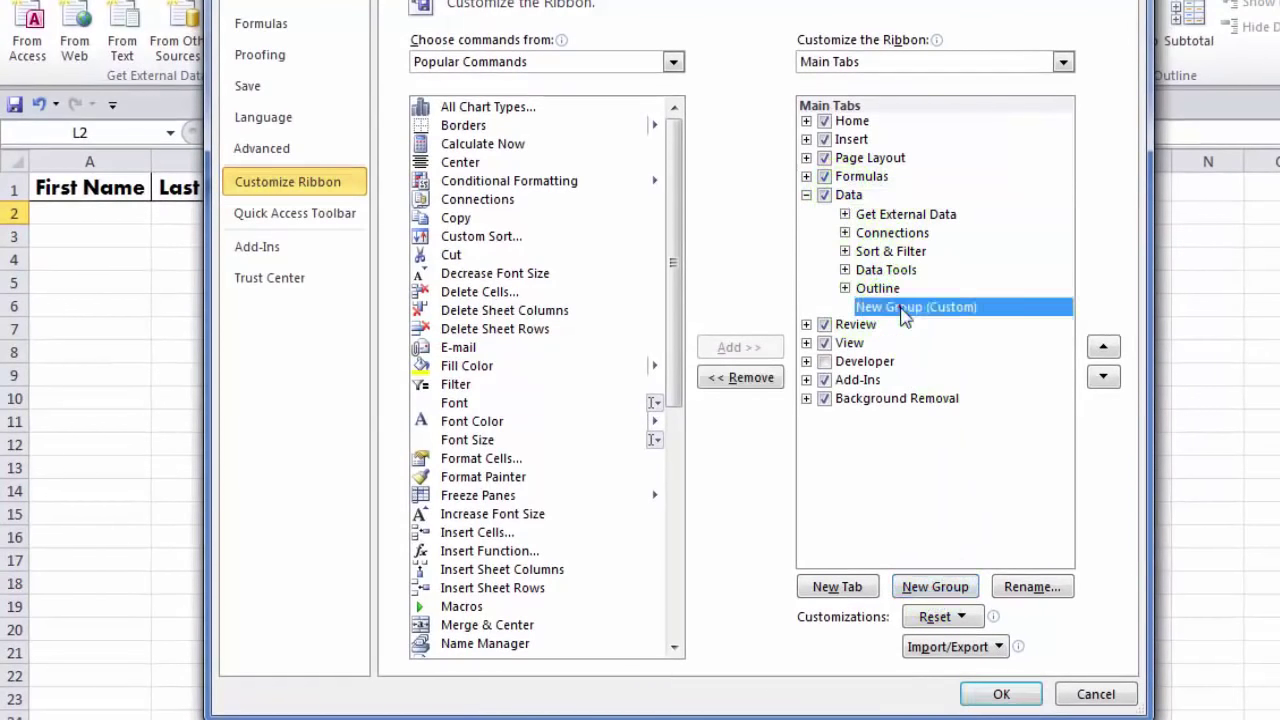
click(1030, 587)
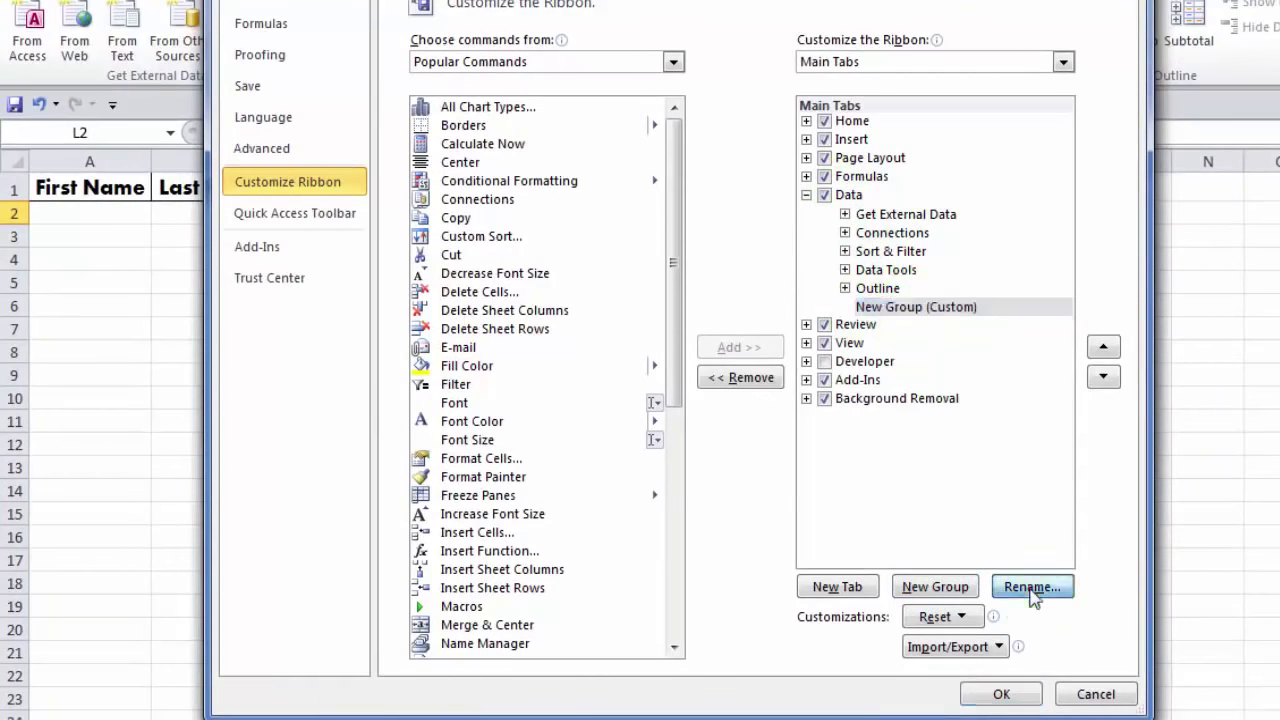
text(Data E)
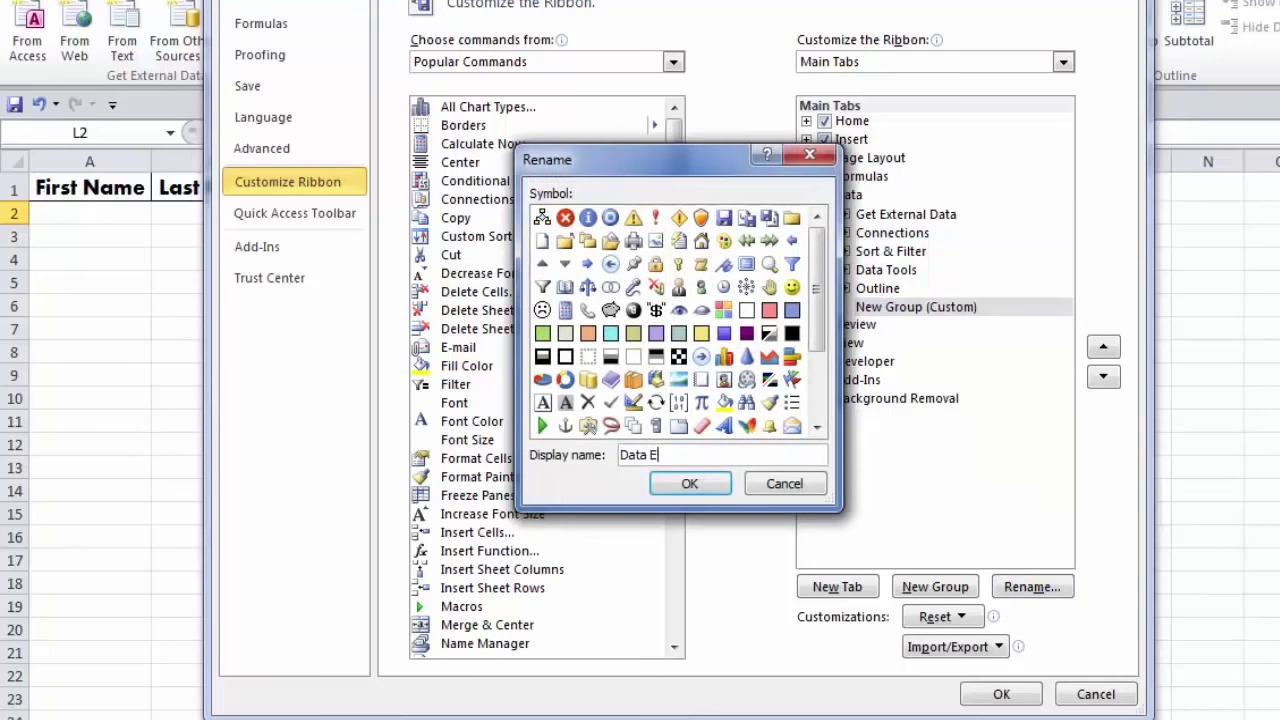
text(y)
click(690, 484)
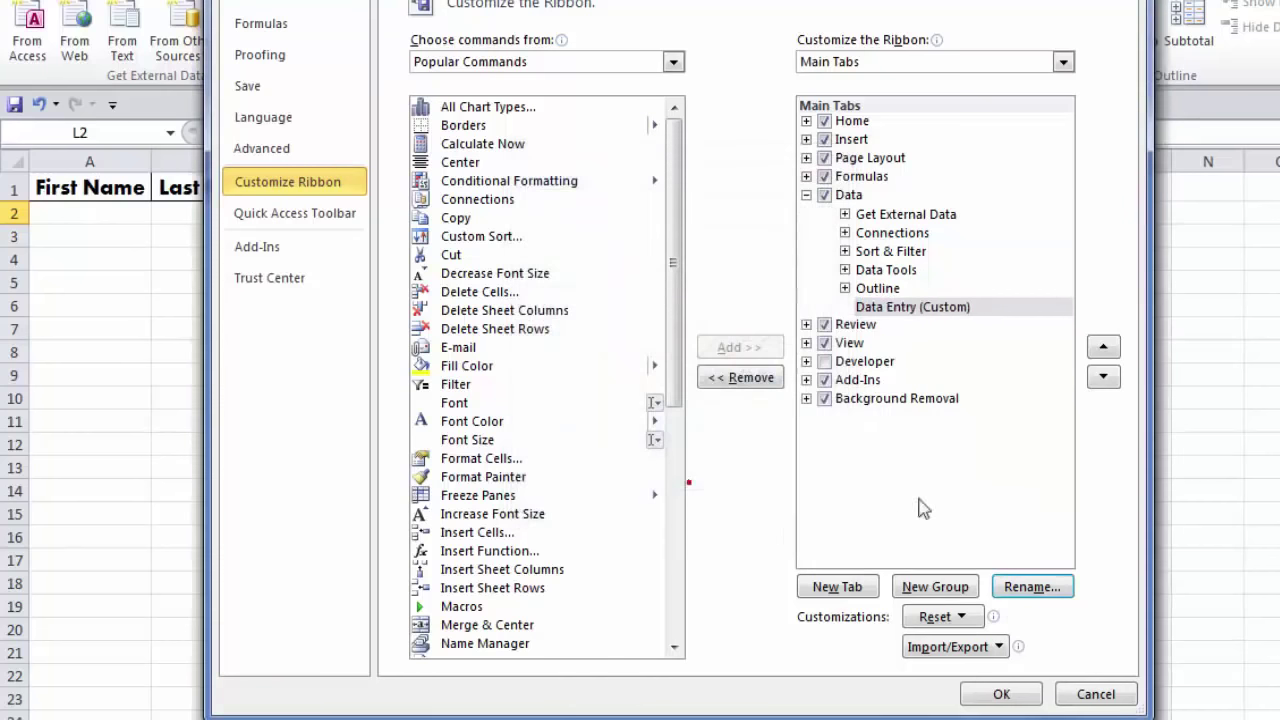
click(885, 309)
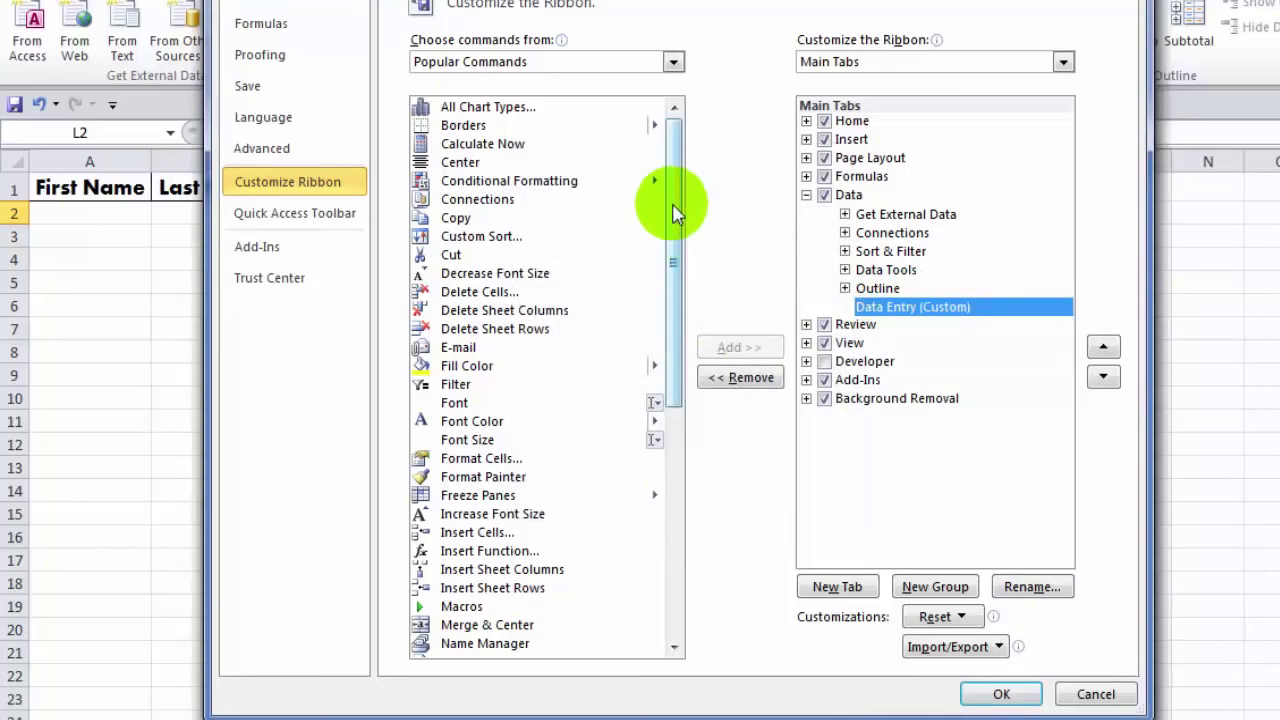
- Add Form from Commands Not in the Ribbon to the Data Entry group and apply
mouse_move(674, 207)
mouse_down()
mouse_move(677, 270)
mouse_move(663, 177)
mouse_up()
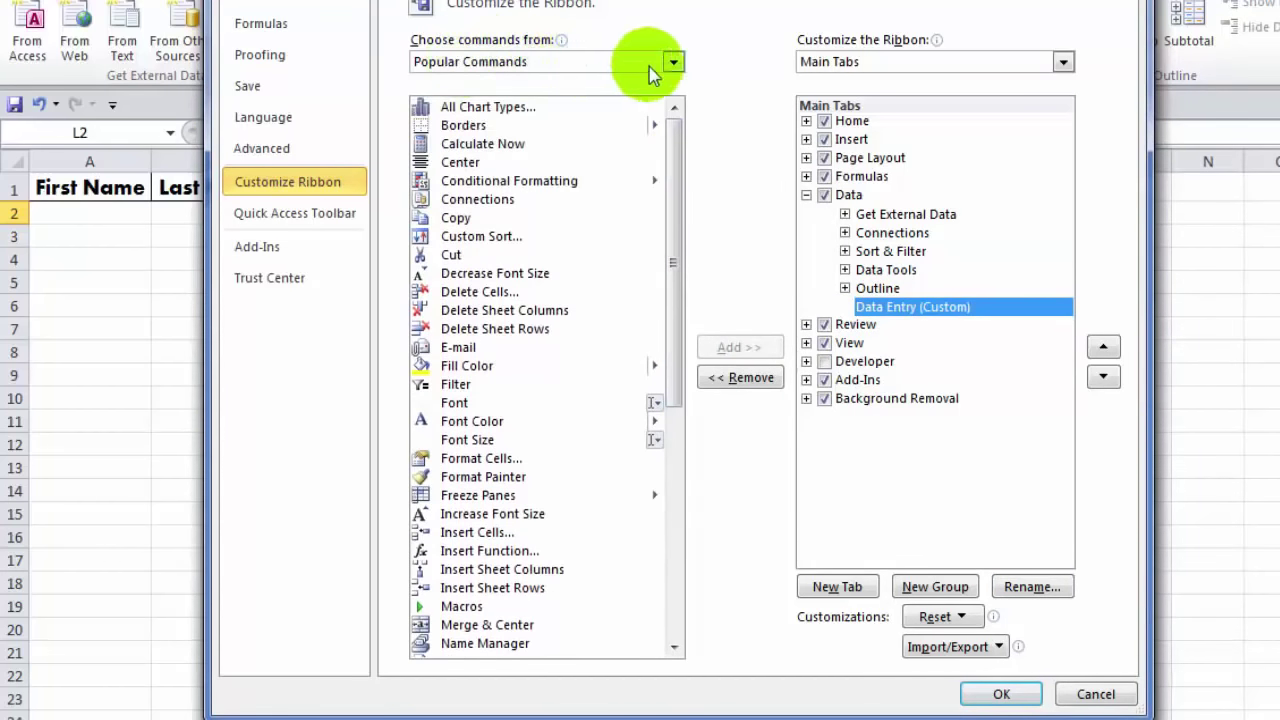
click(675, 63)
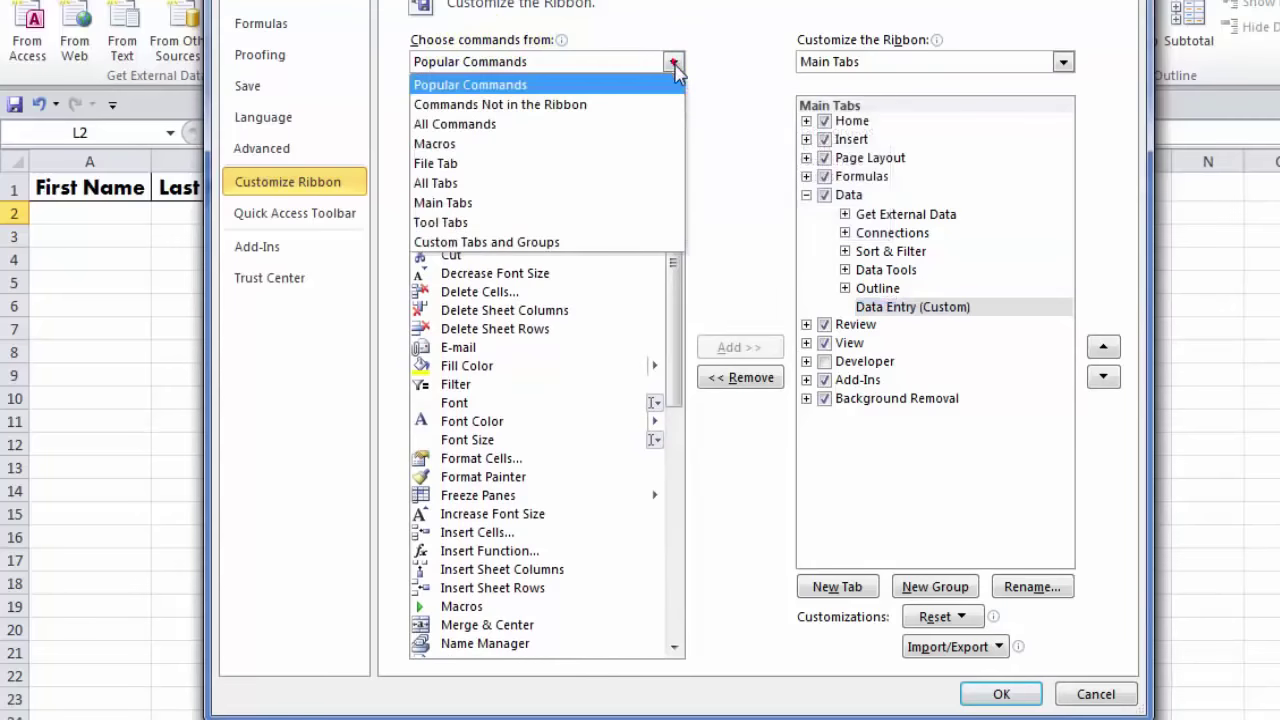
click(603, 106)
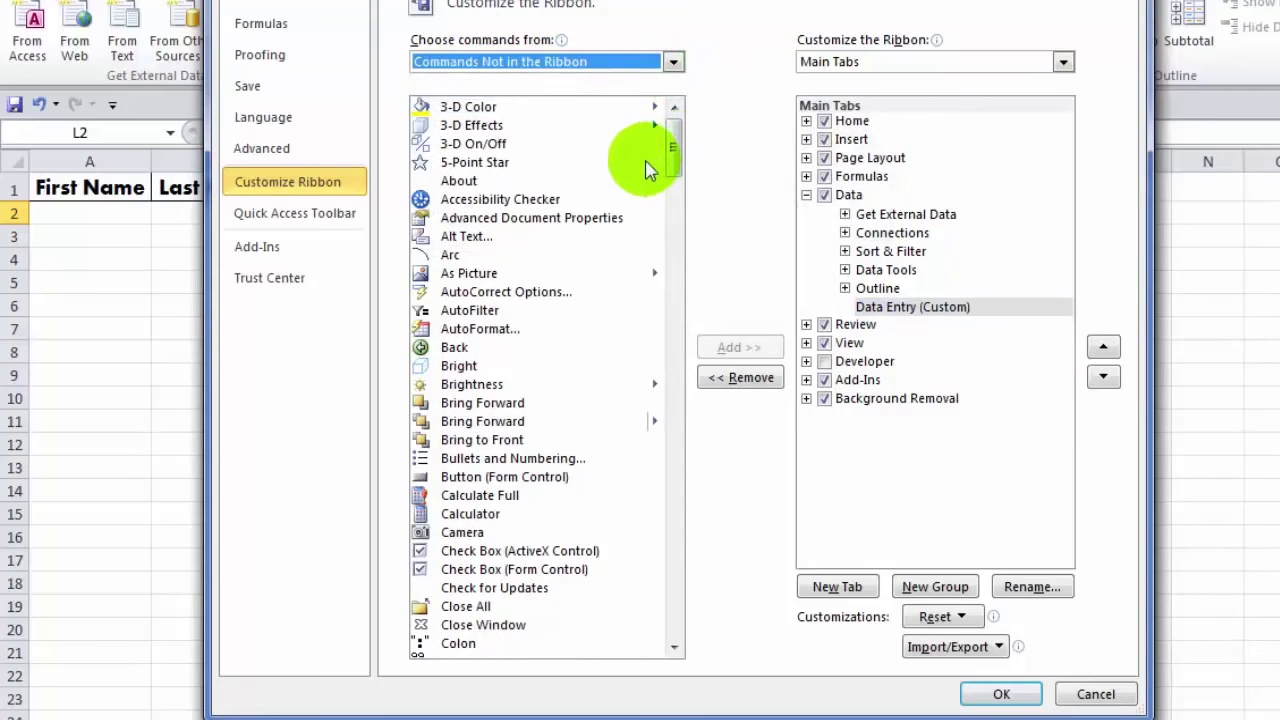
drag(672, 152, 677, 298)
click(455, 251)
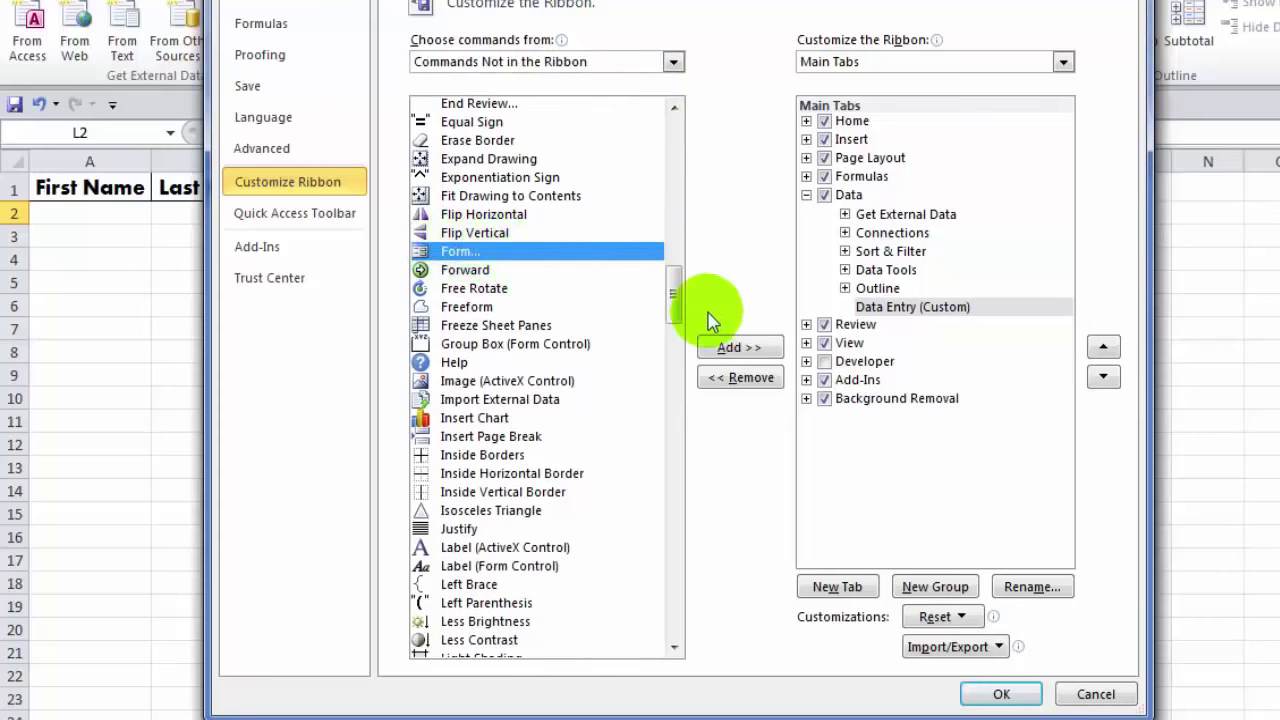
click(740, 347)
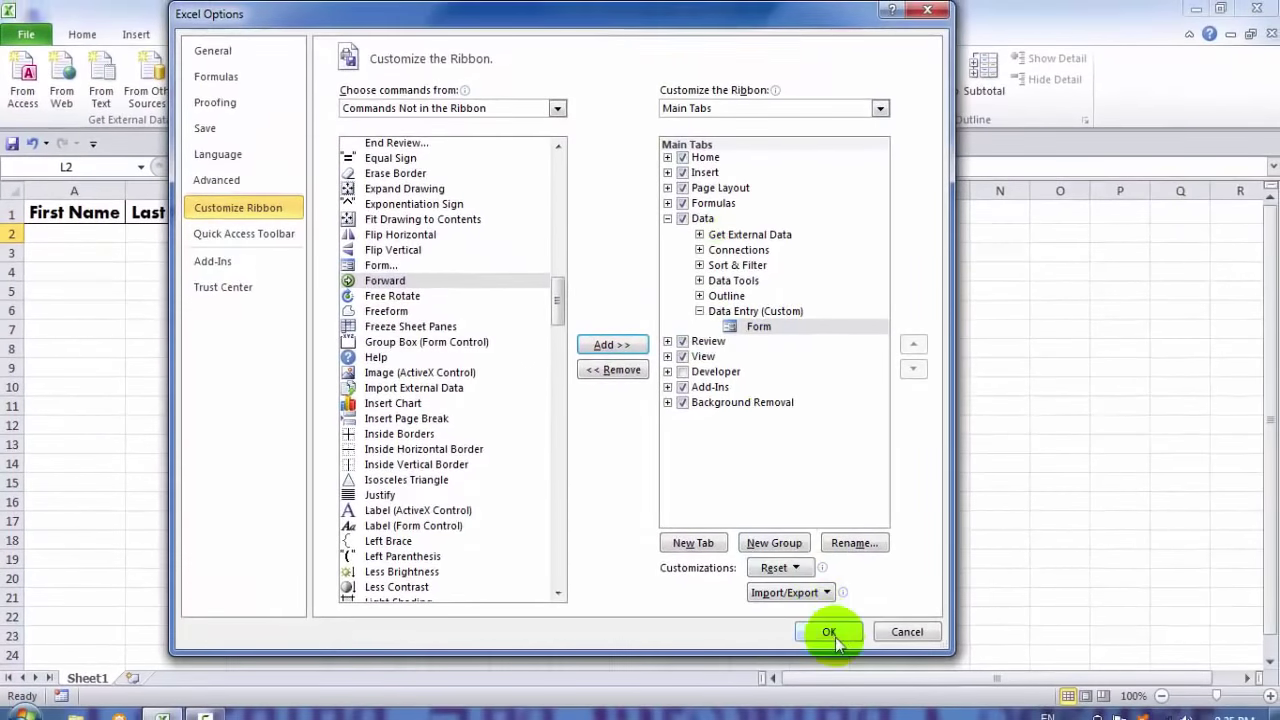
click(833, 634)
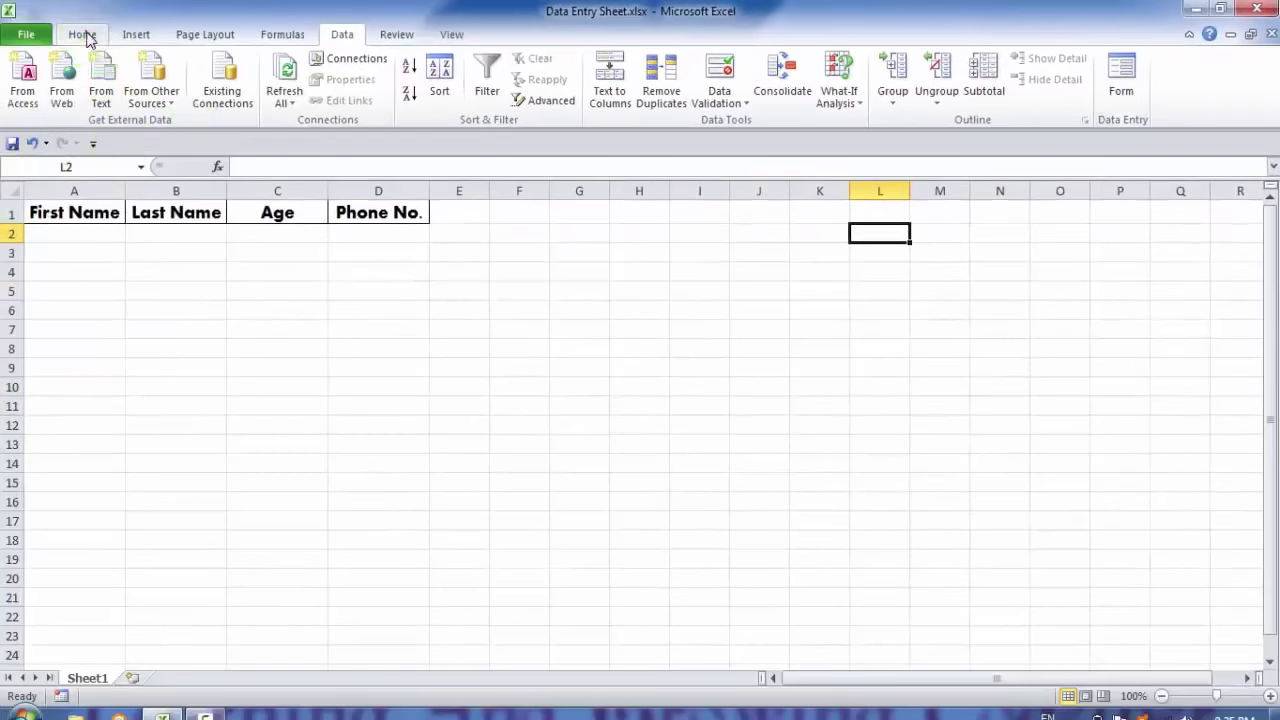
click(82, 34)
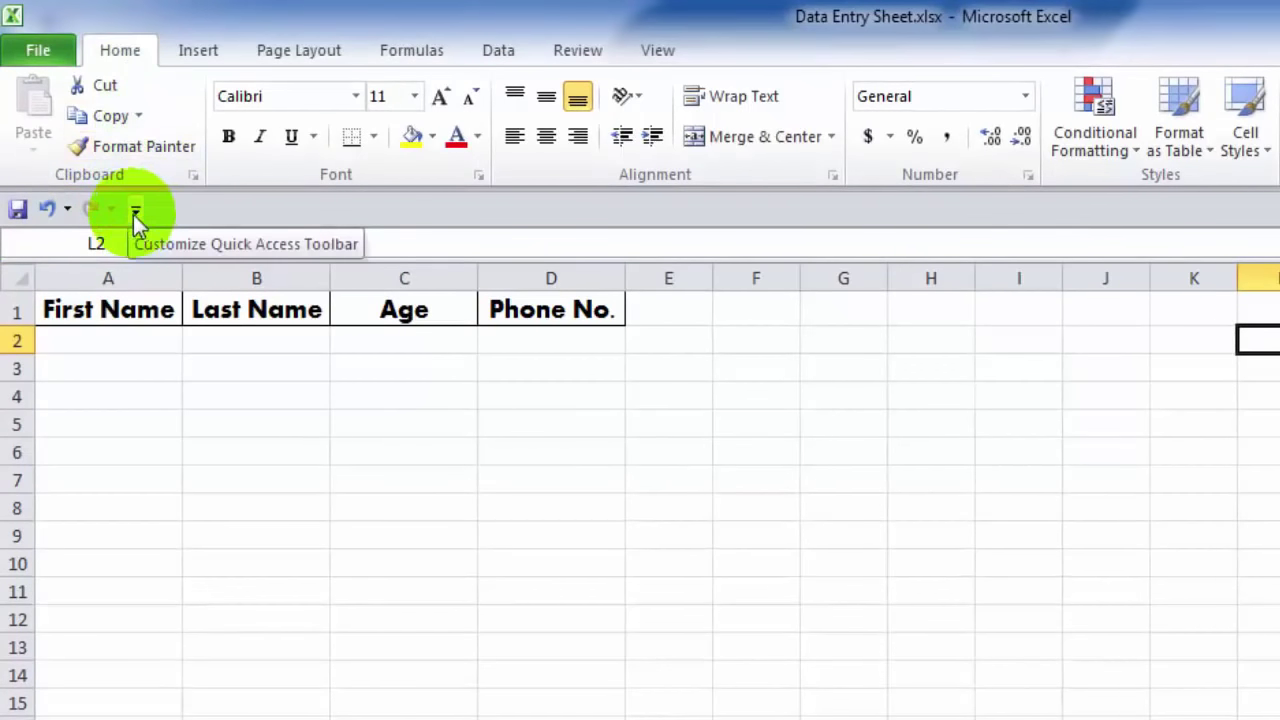
click(134, 212)
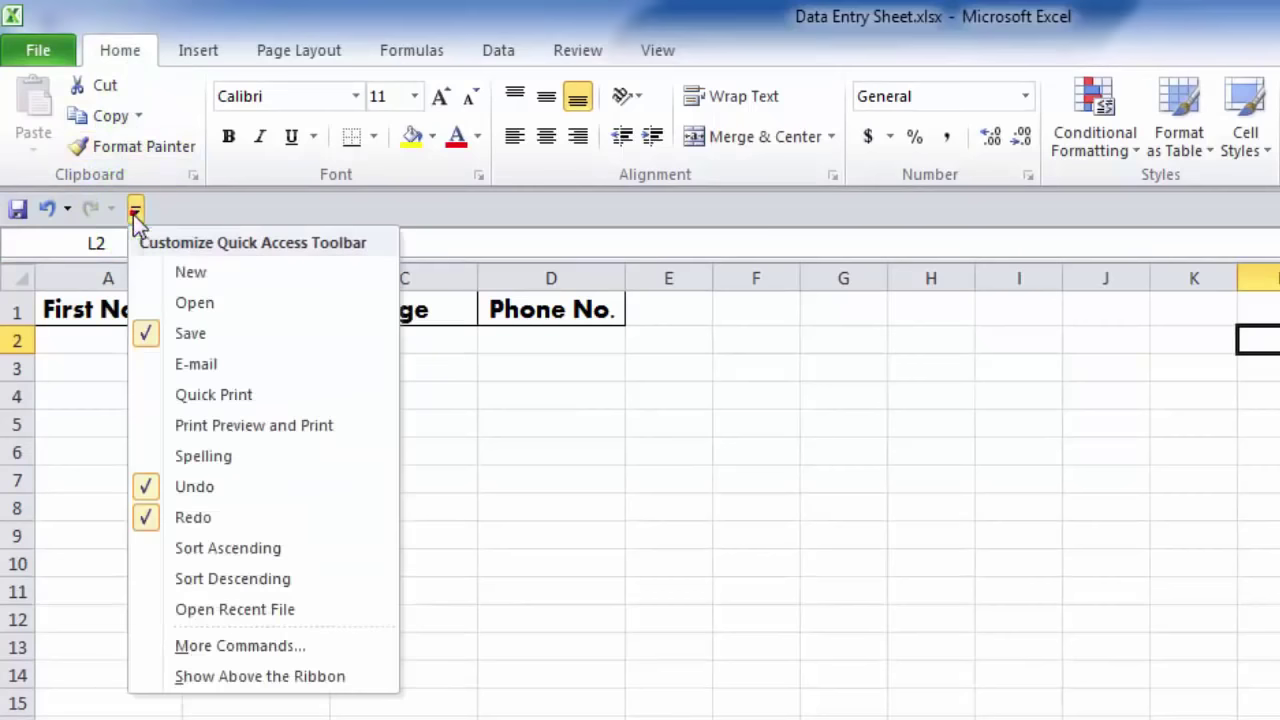
click(228, 675)
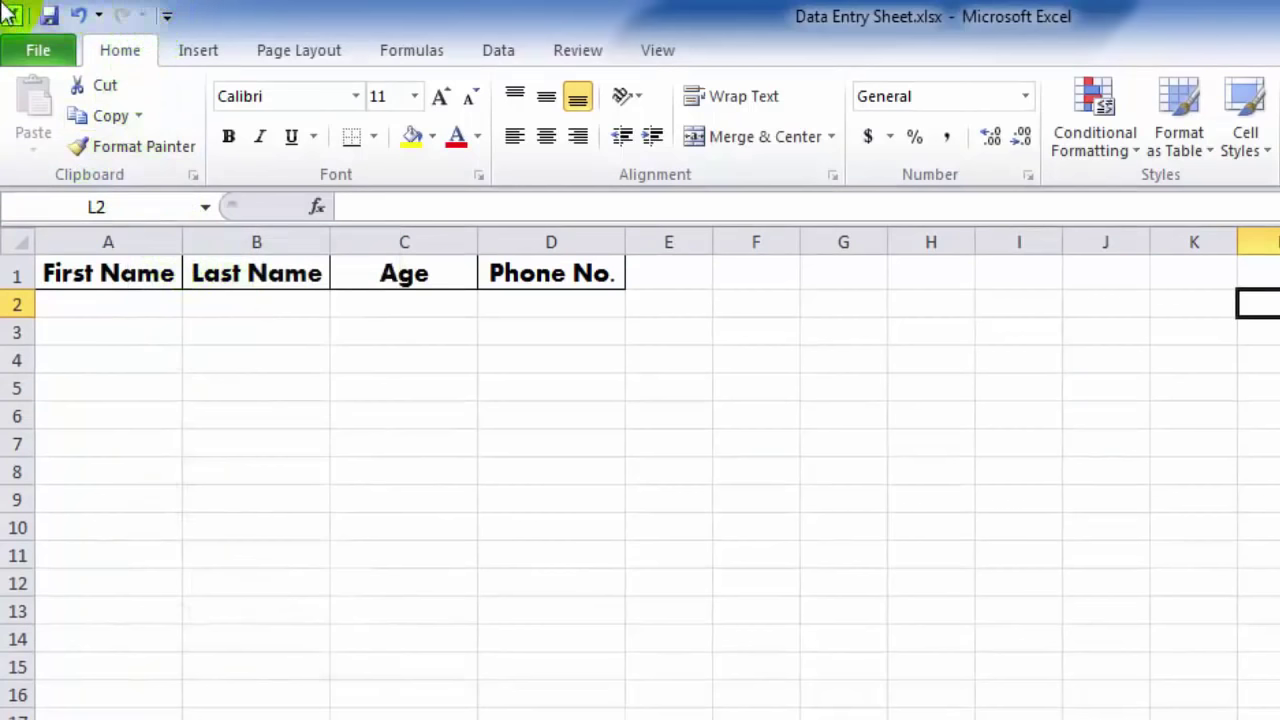
click(167, 16)
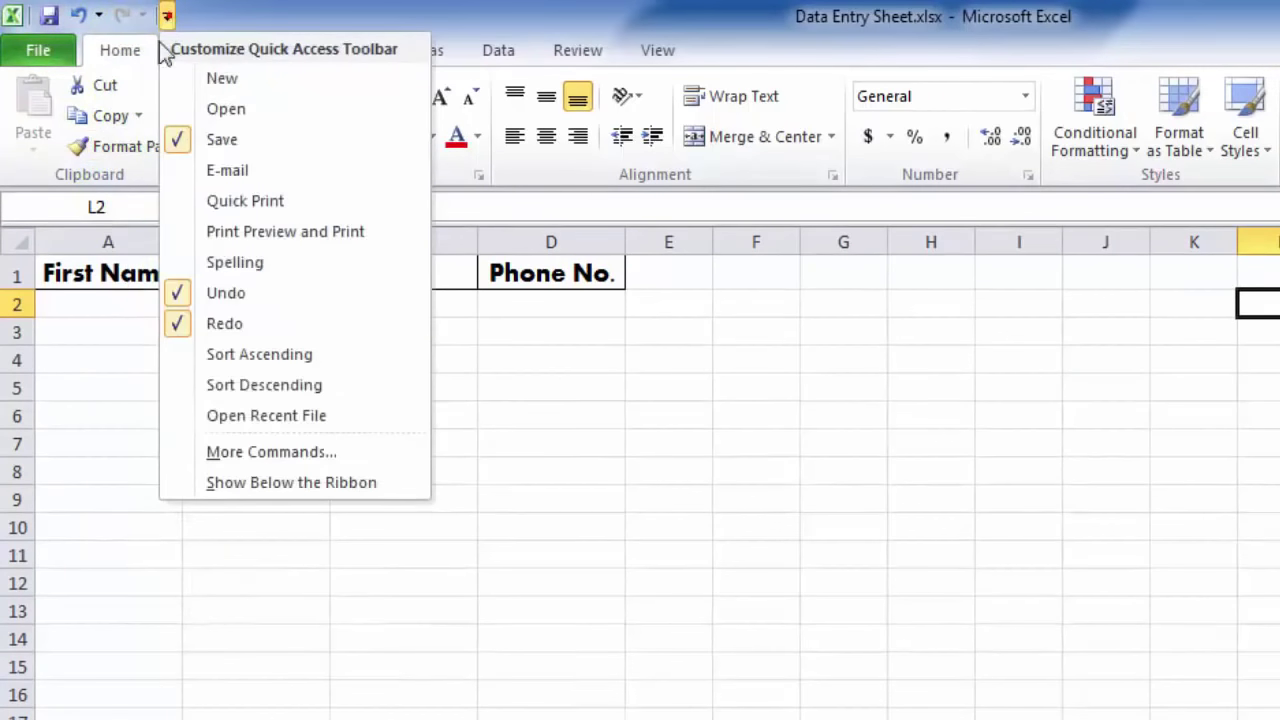
click(238, 485)
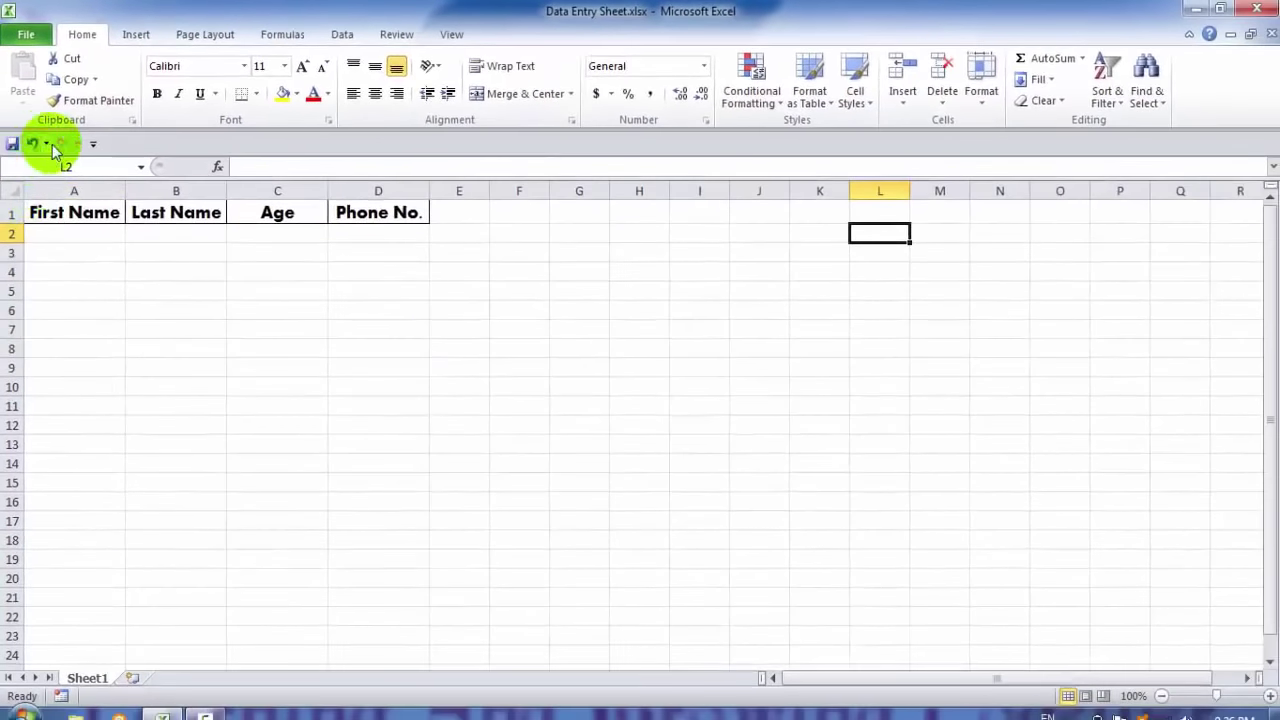
- Add Form from Commands Not in the Ribbon to the Quick Access Toolbar list
click(45, 37)
click(60, 392)
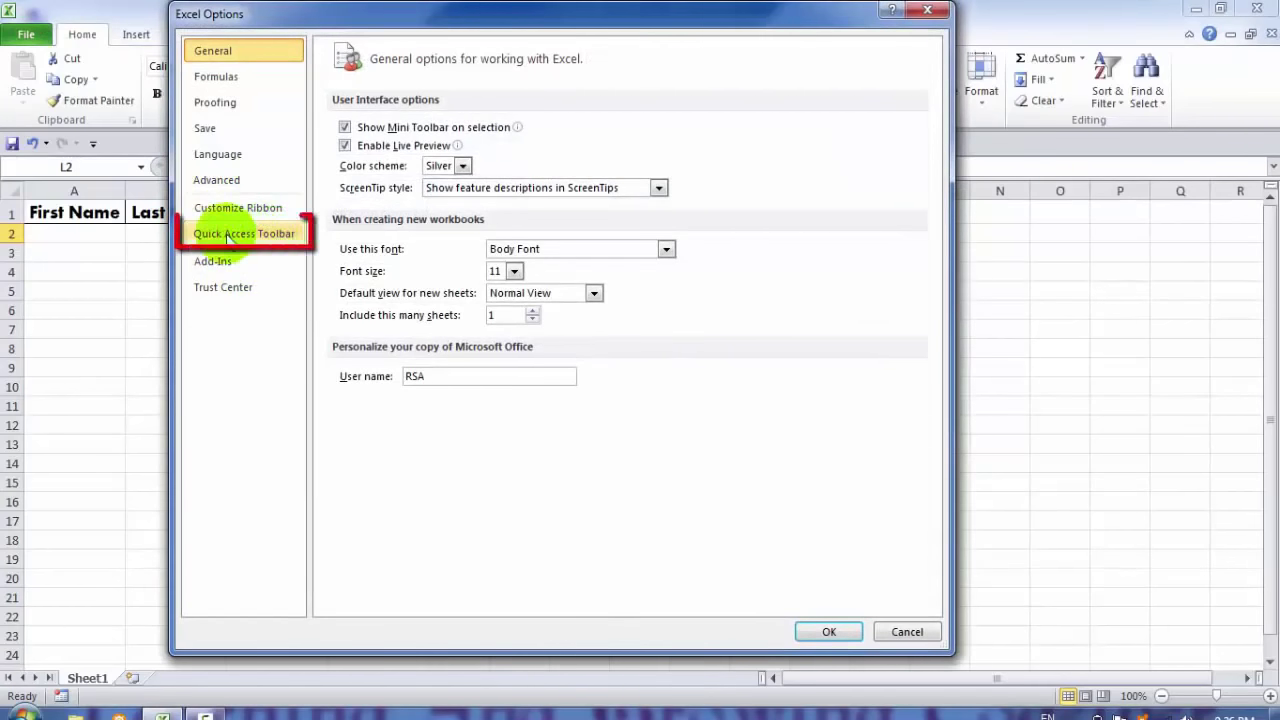
click(228, 236)
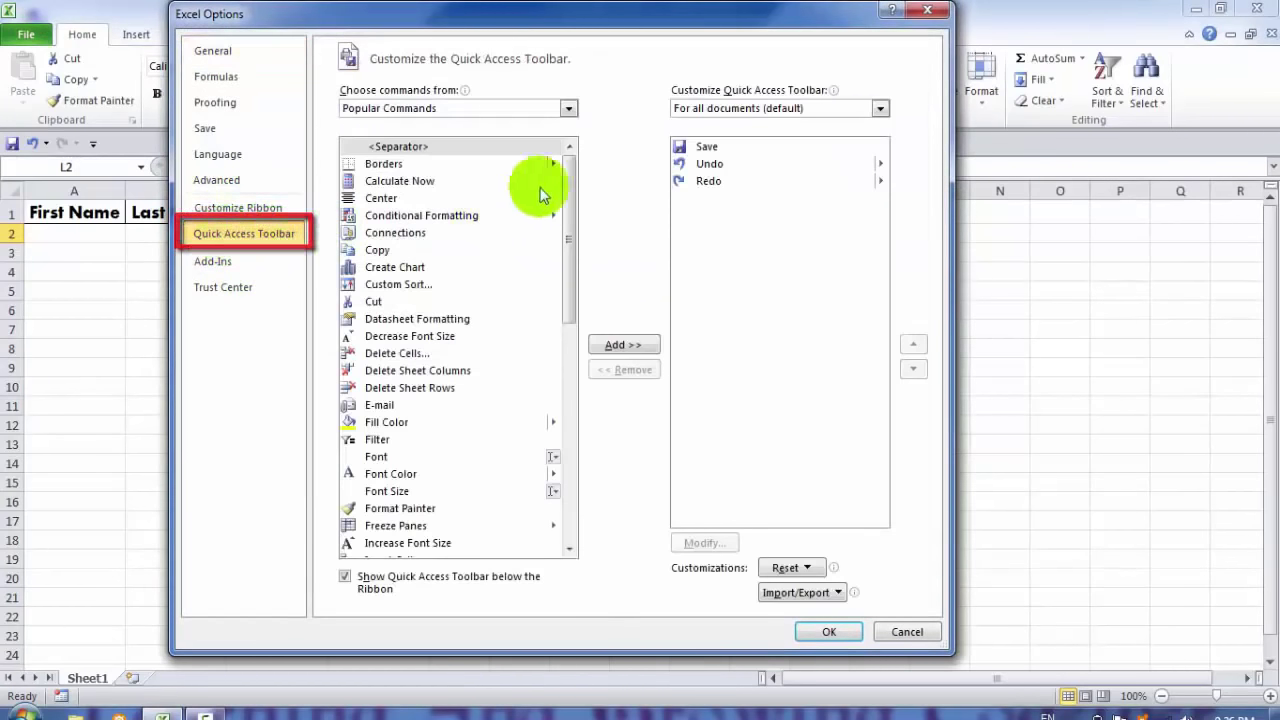
click(568, 108)
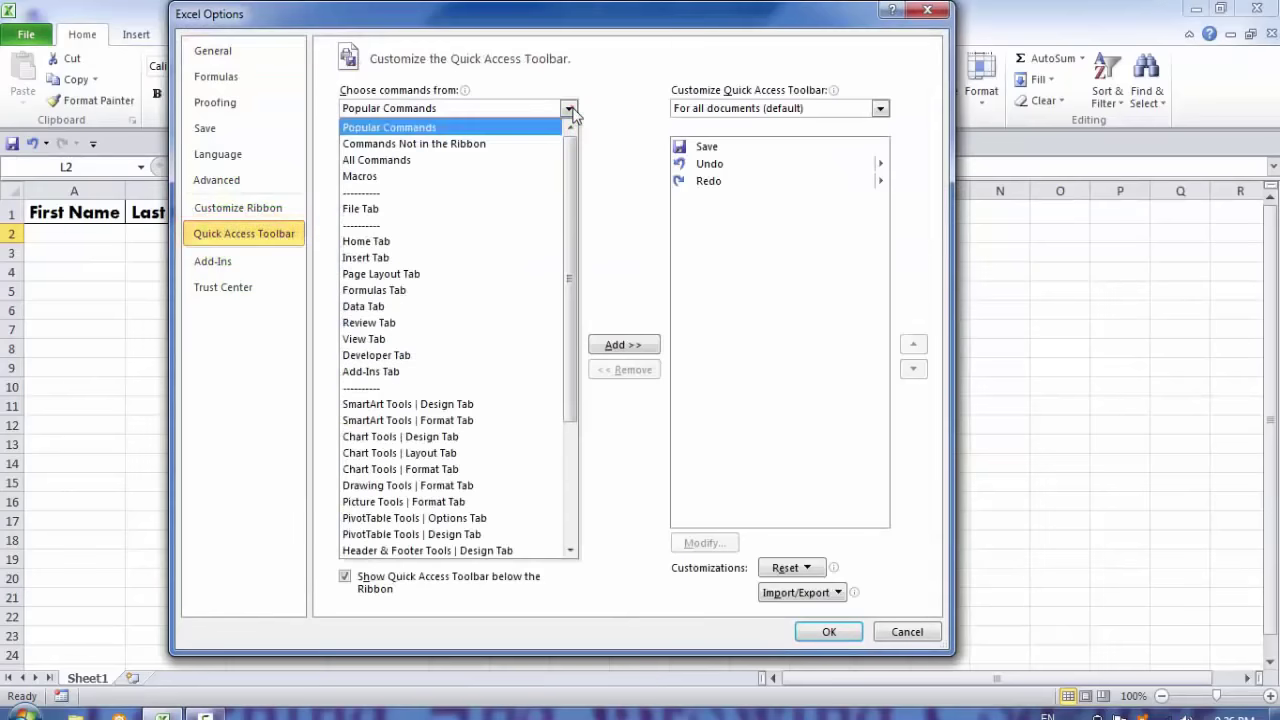
click(450, 148)
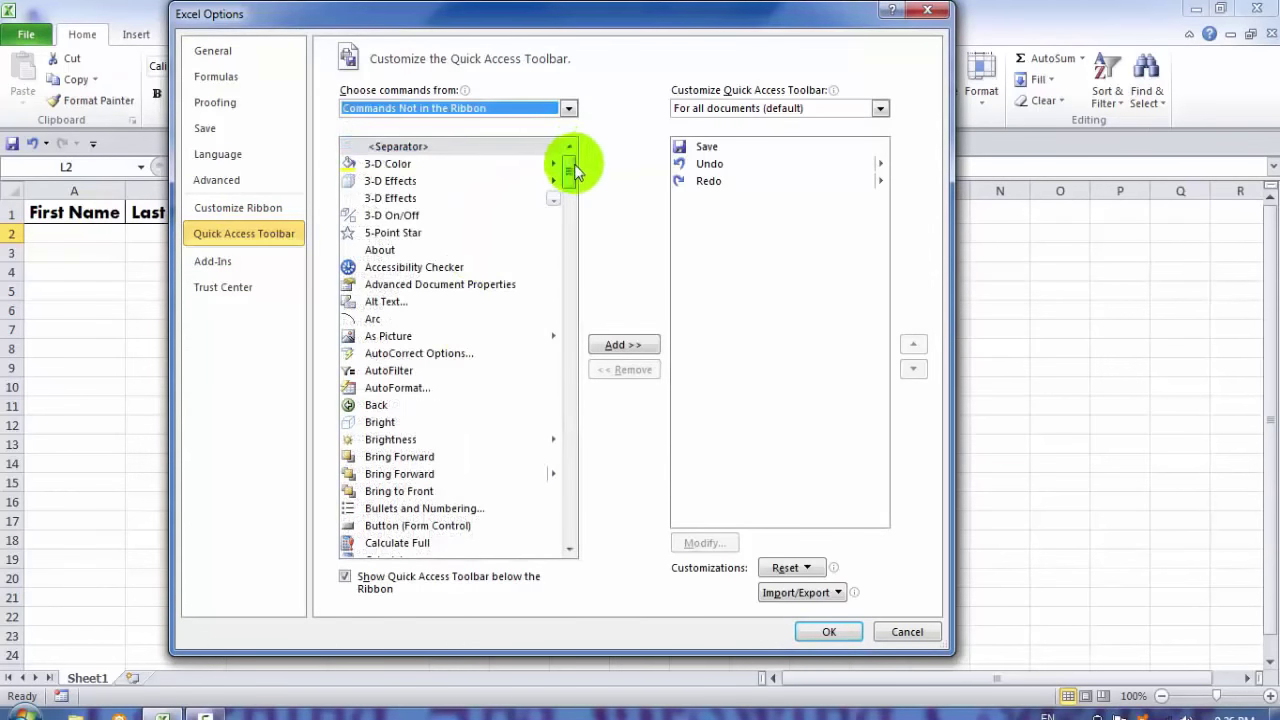
drag(570, 168, 575, 274)
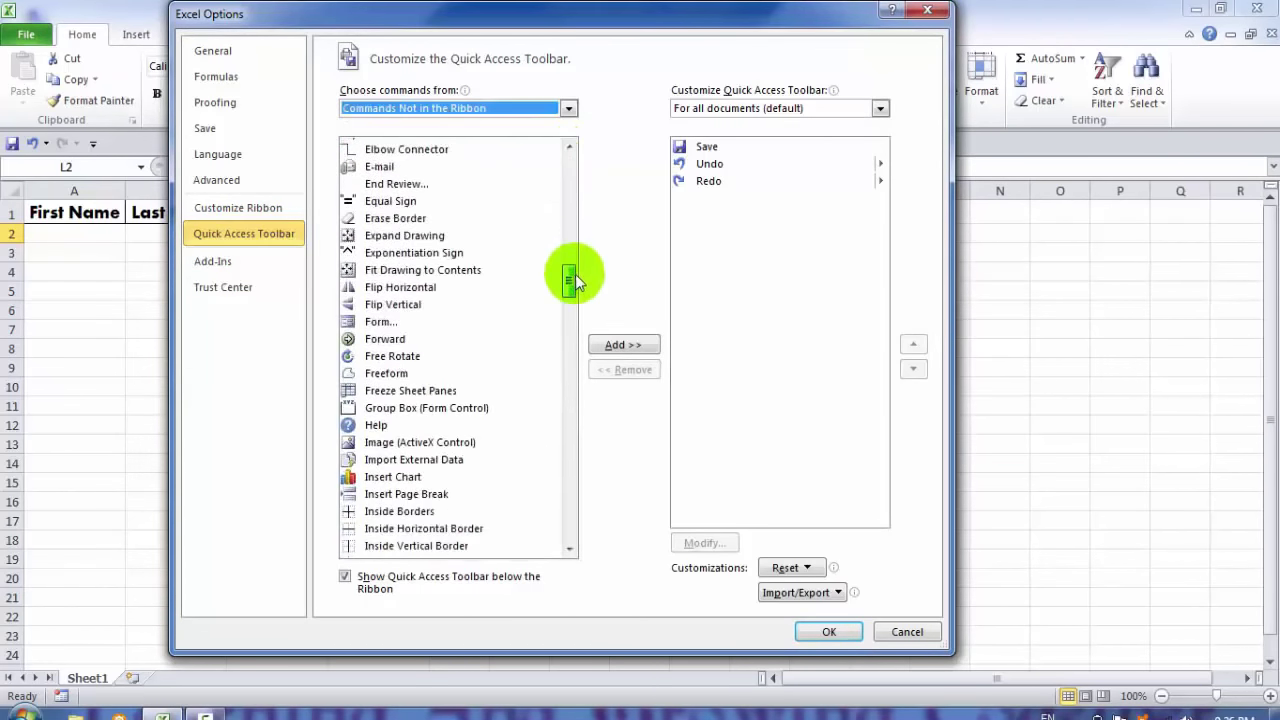
click(372, 322)
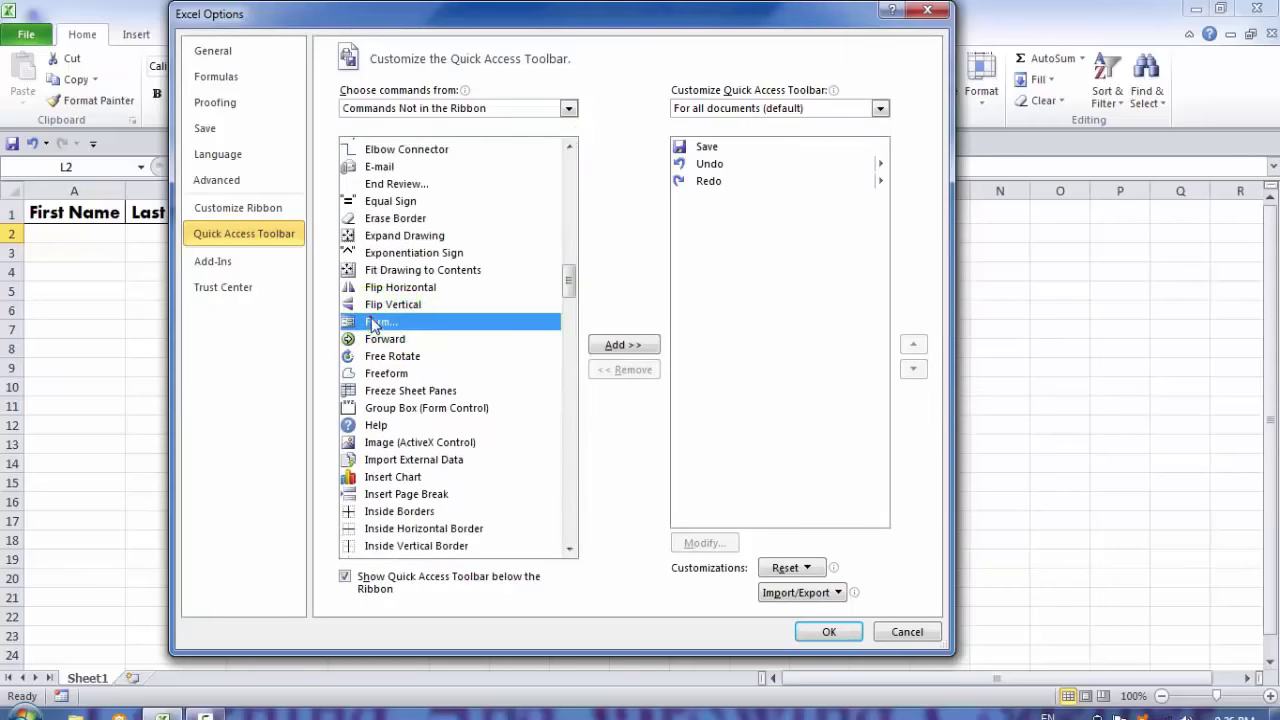
click(622, 344)
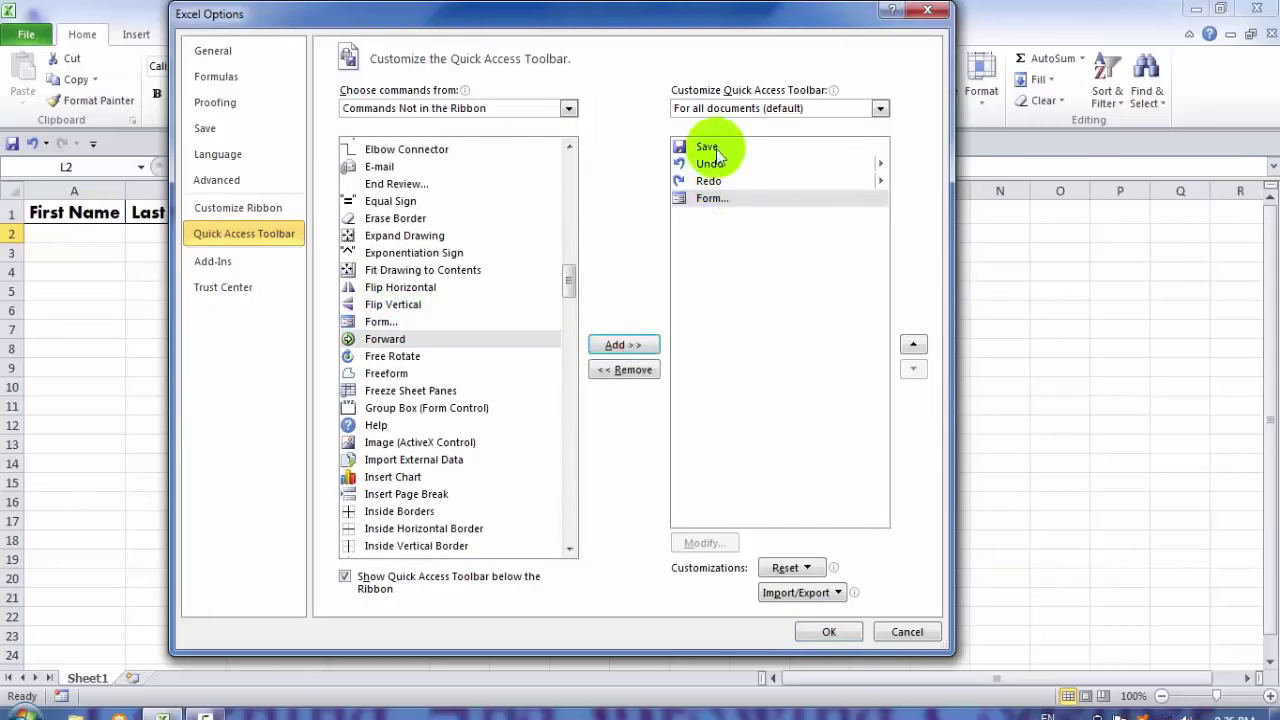
- Confirm the Options changes, select header row A1:D1 and show the Data tab
click(834, 632)
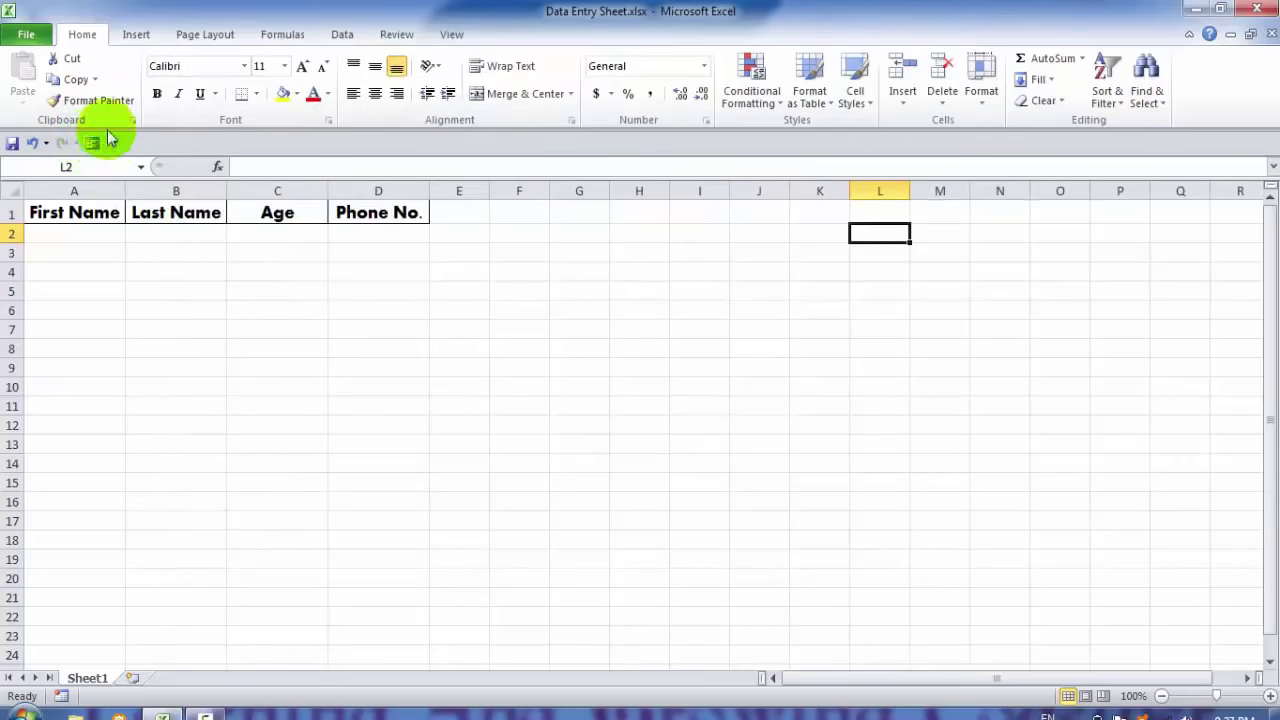
key(Left)
key(Left)
key(Left)
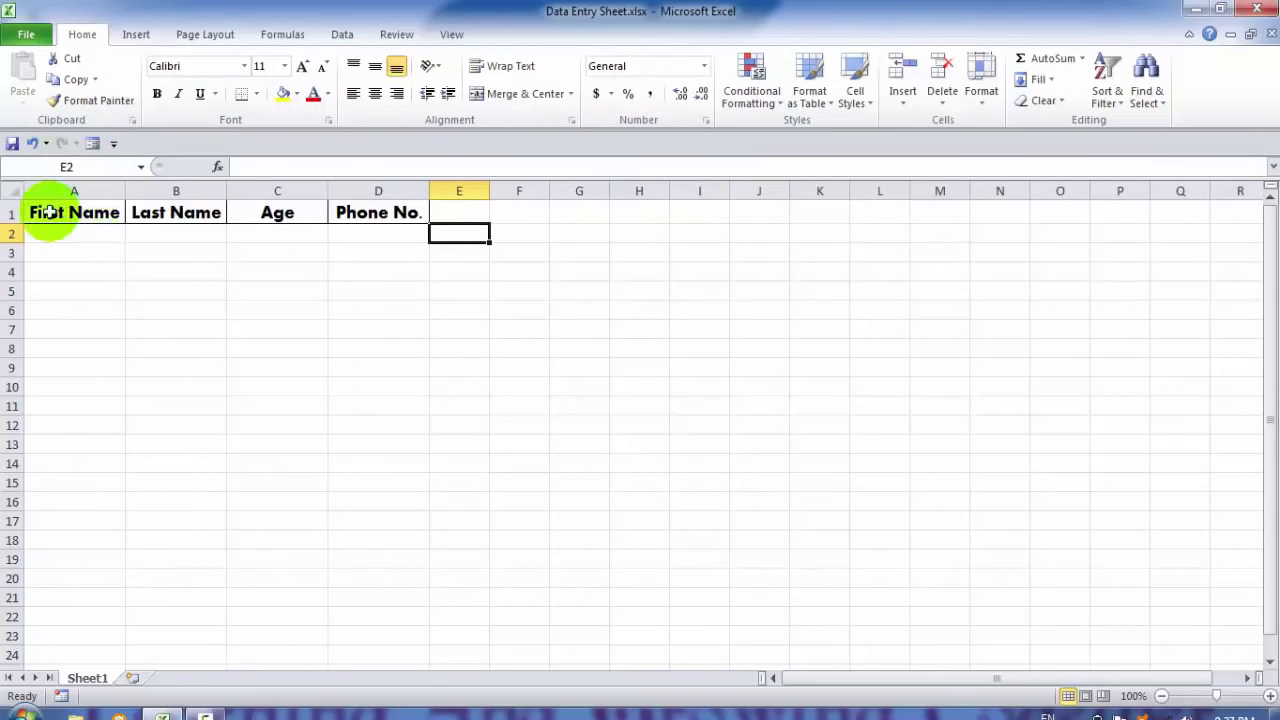
drag(48, 212, 375, 213)
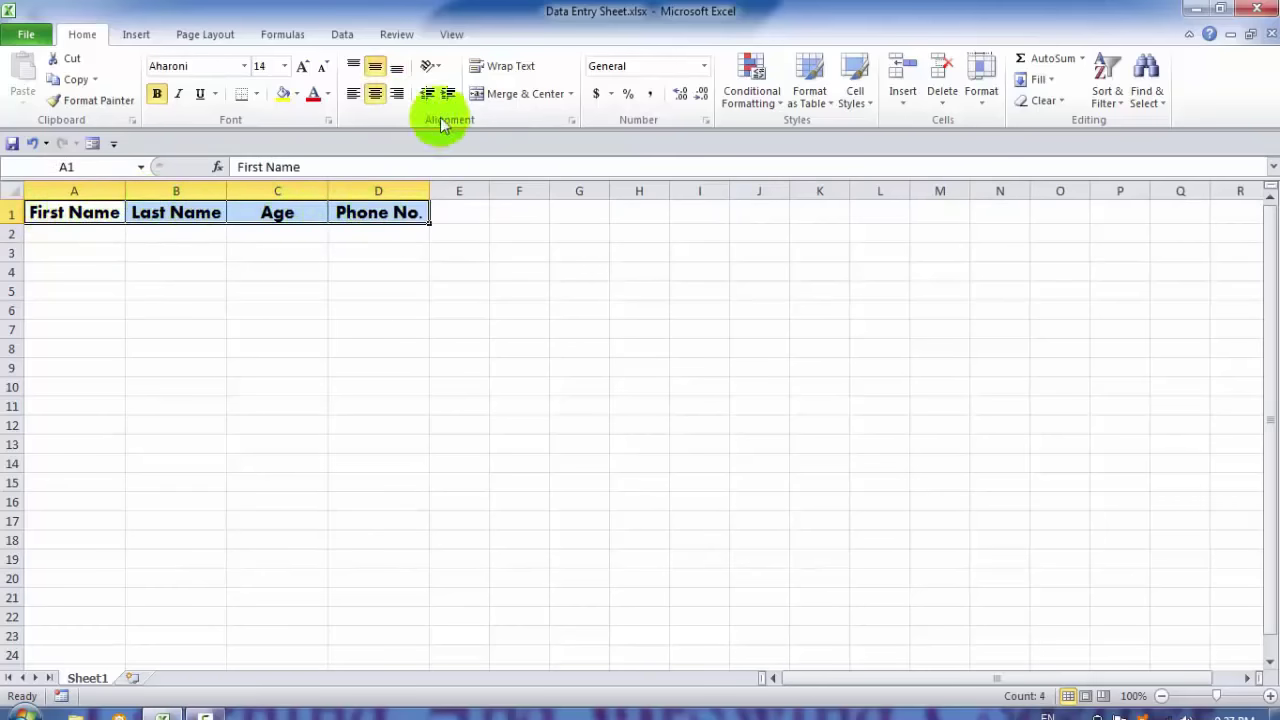
click(340, 35)
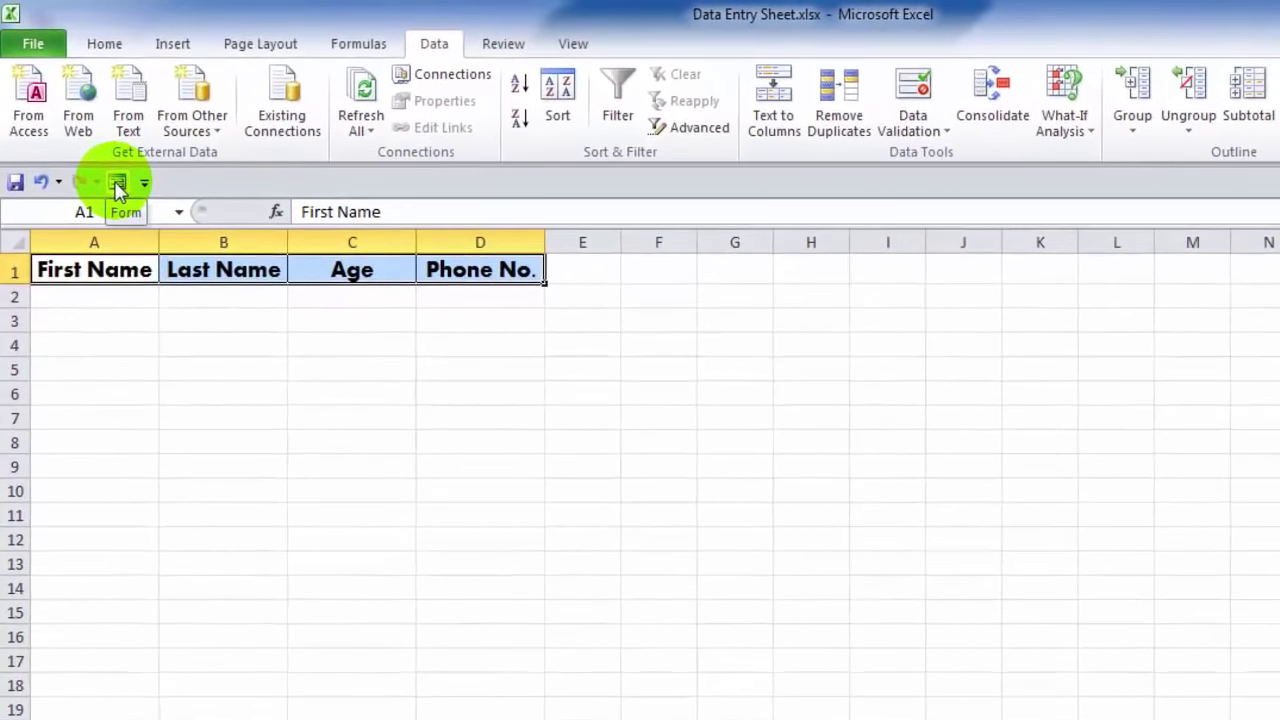
- Launch the data entry form from the Form button on the Quick Access Toolbar
click(118, 184)
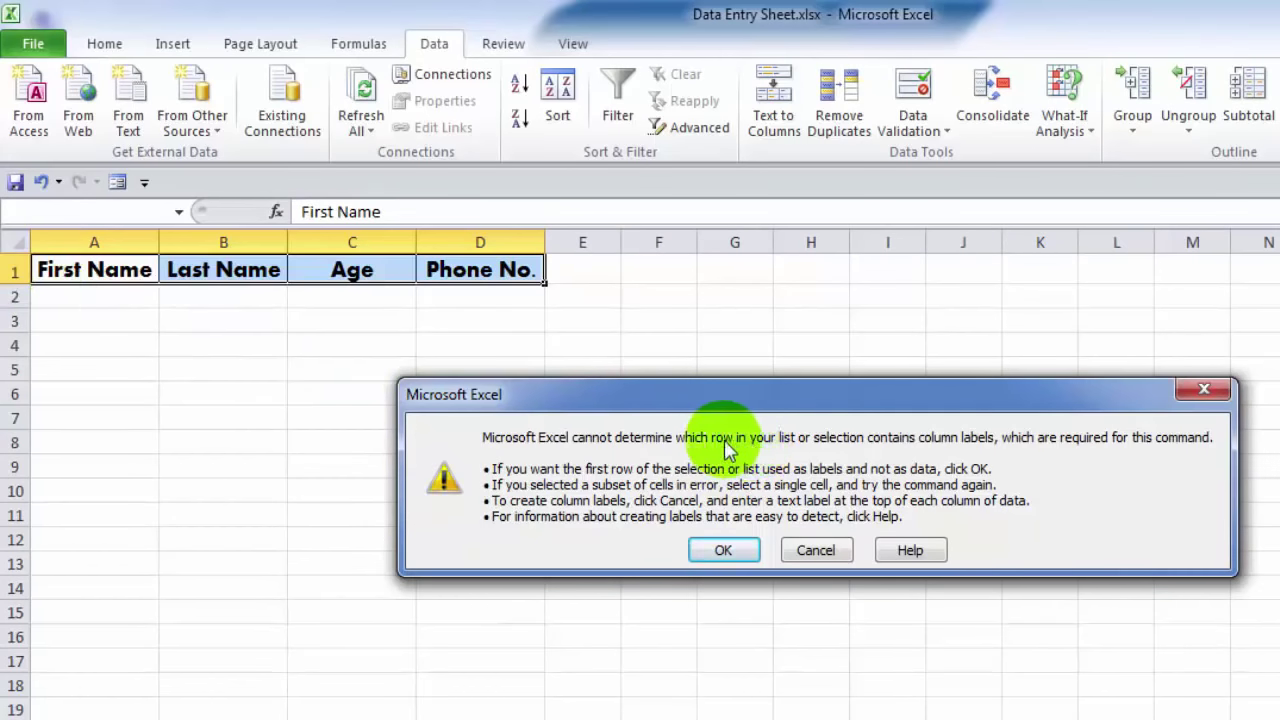
- Accept row 1 as labels and enter the first record's names, age 25 and phone number
click(704, 550)
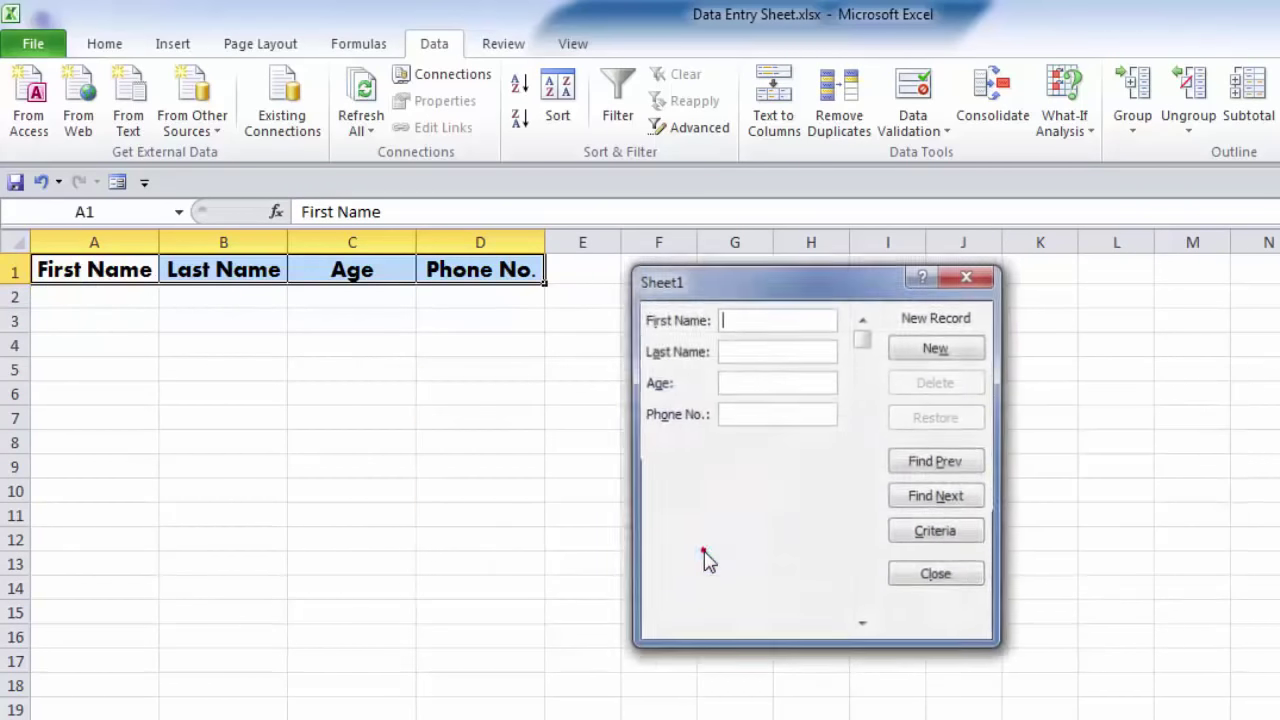
mouse_move(801, 280)
mouse_down()
mouse_move(781, 287)
mouse_move(748, 262)
mouse_up()
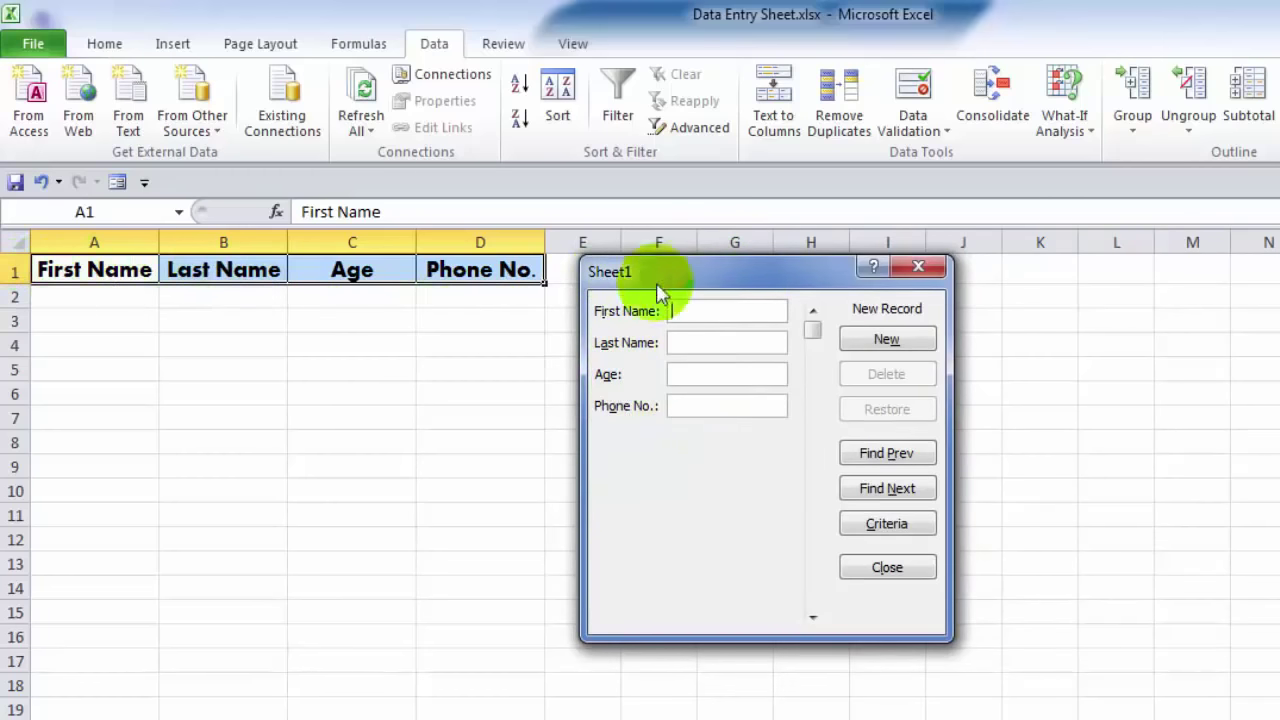
click(728, 309)
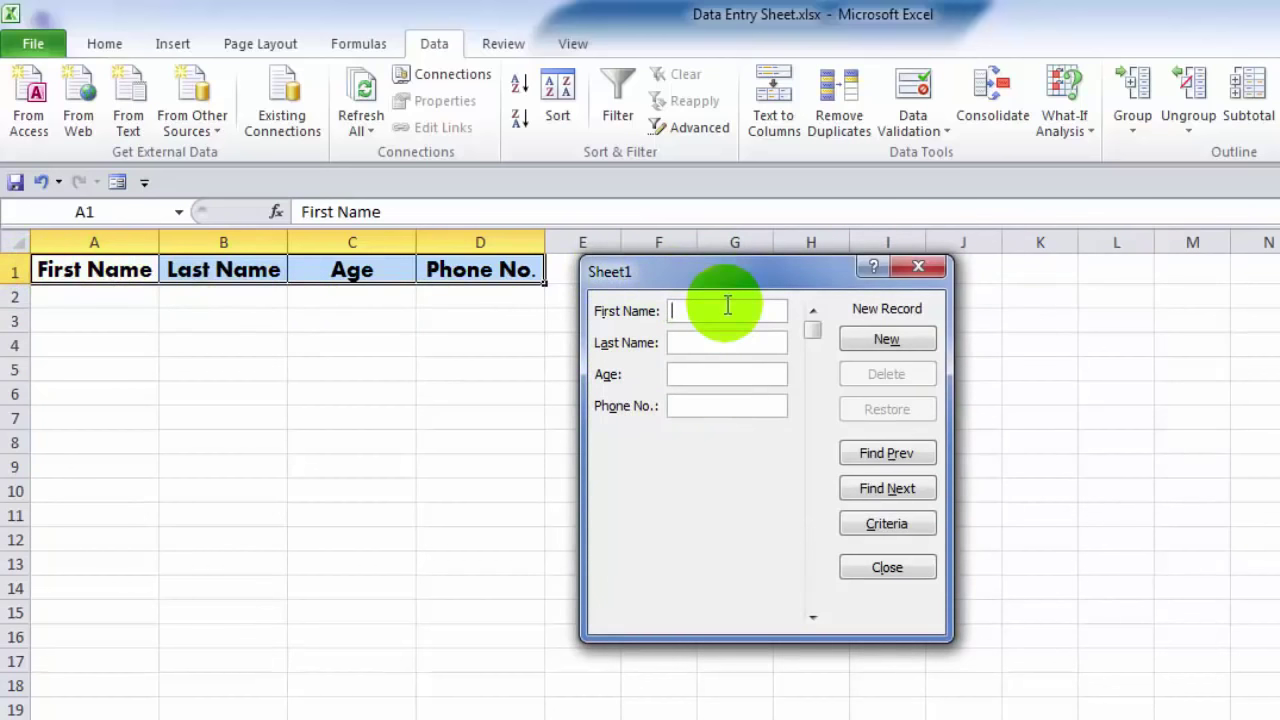
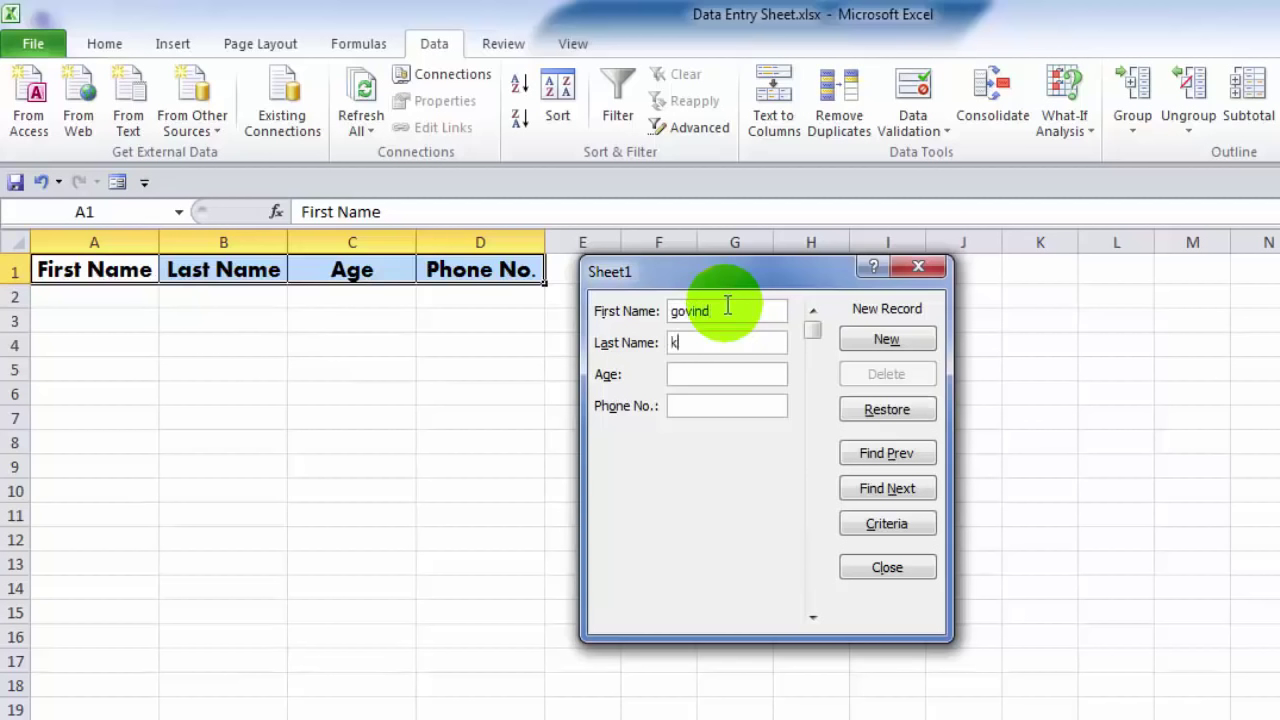
text(25)
key(Tab)
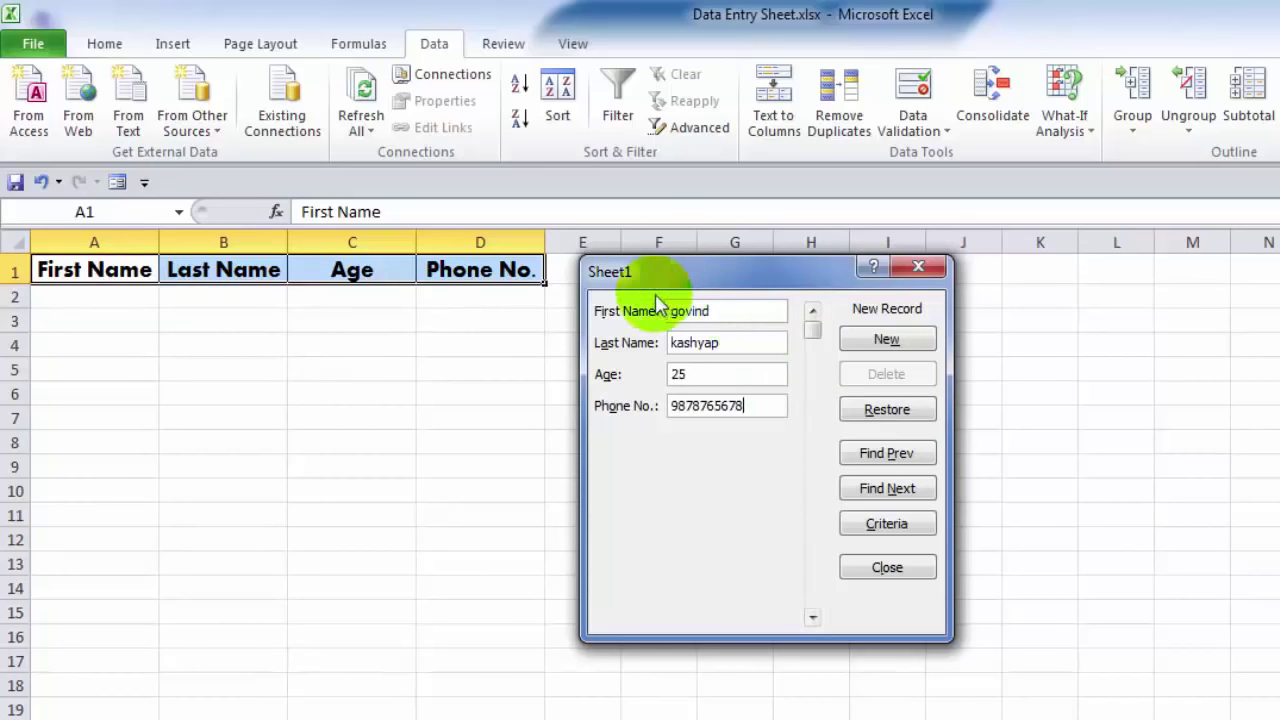
click(886, 340)
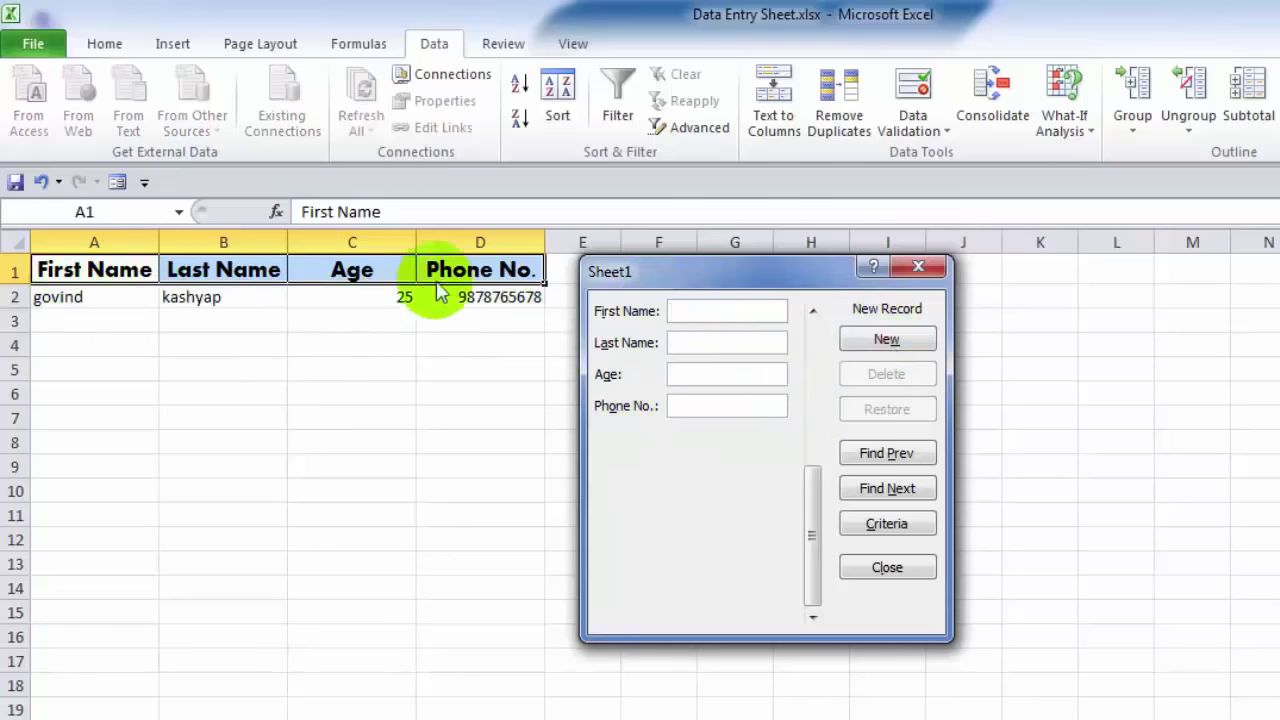
- Enter the second record's first name, last name and phone number into row 3
click(717, 310)
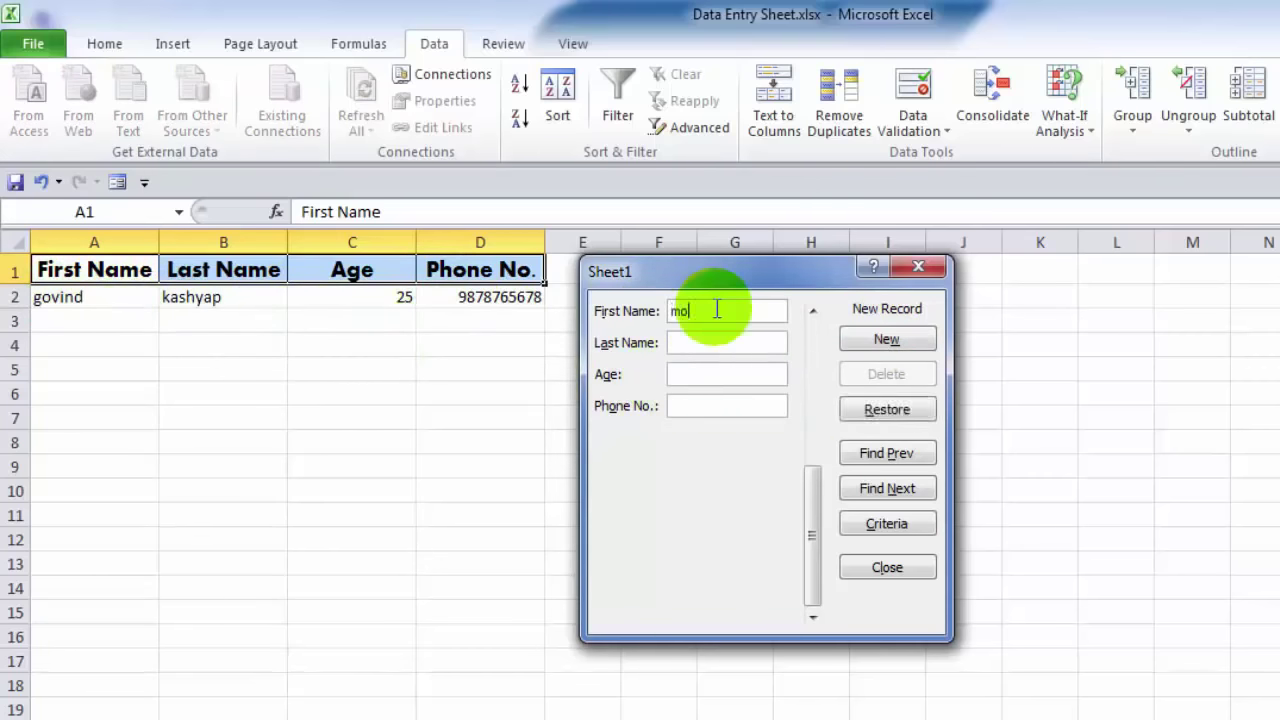
key(Tab)
key(Tab)
text(78765456)
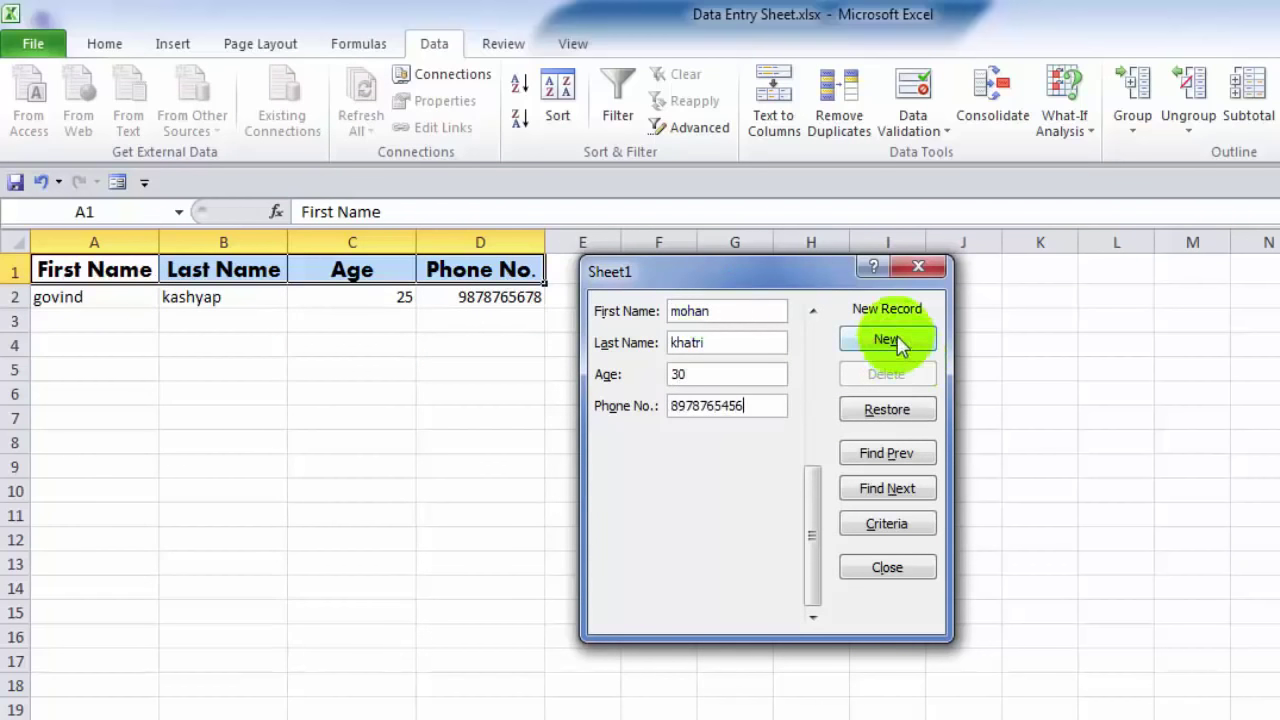
click(886, 340)
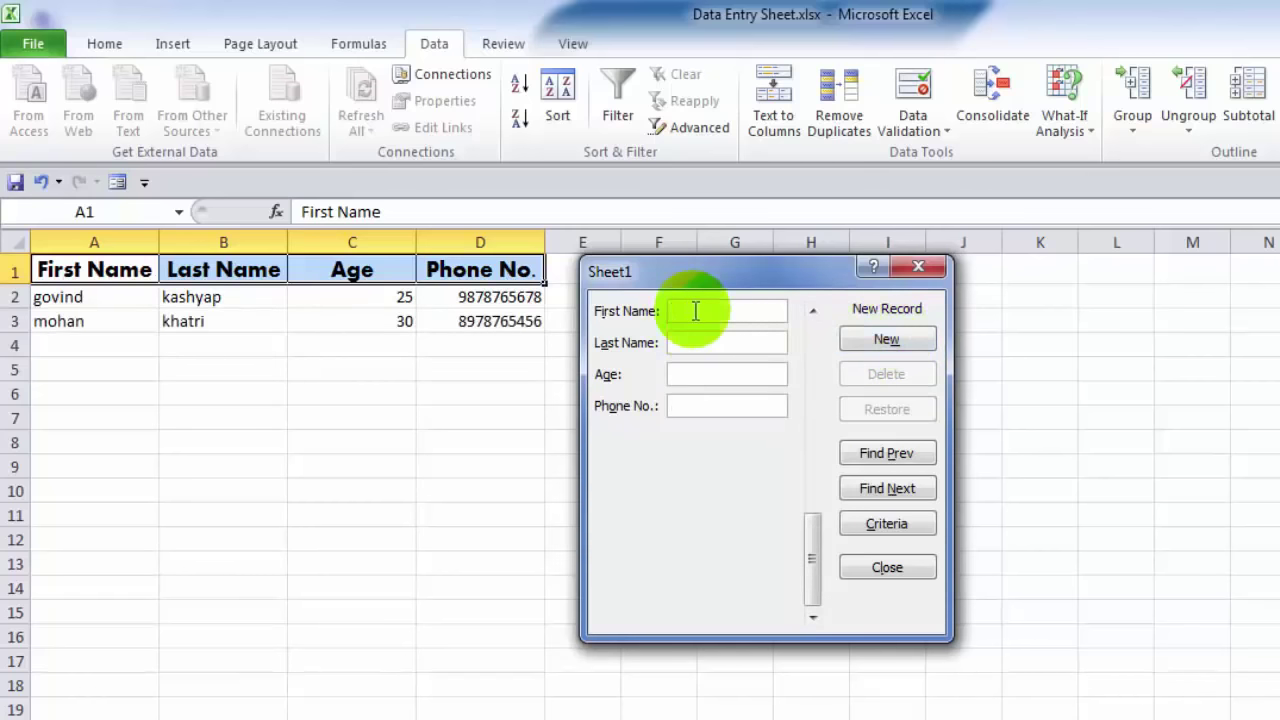
- Enter the third record's first name, last name and phone number into row 4
text(com)
key(Tab)
text(tu)
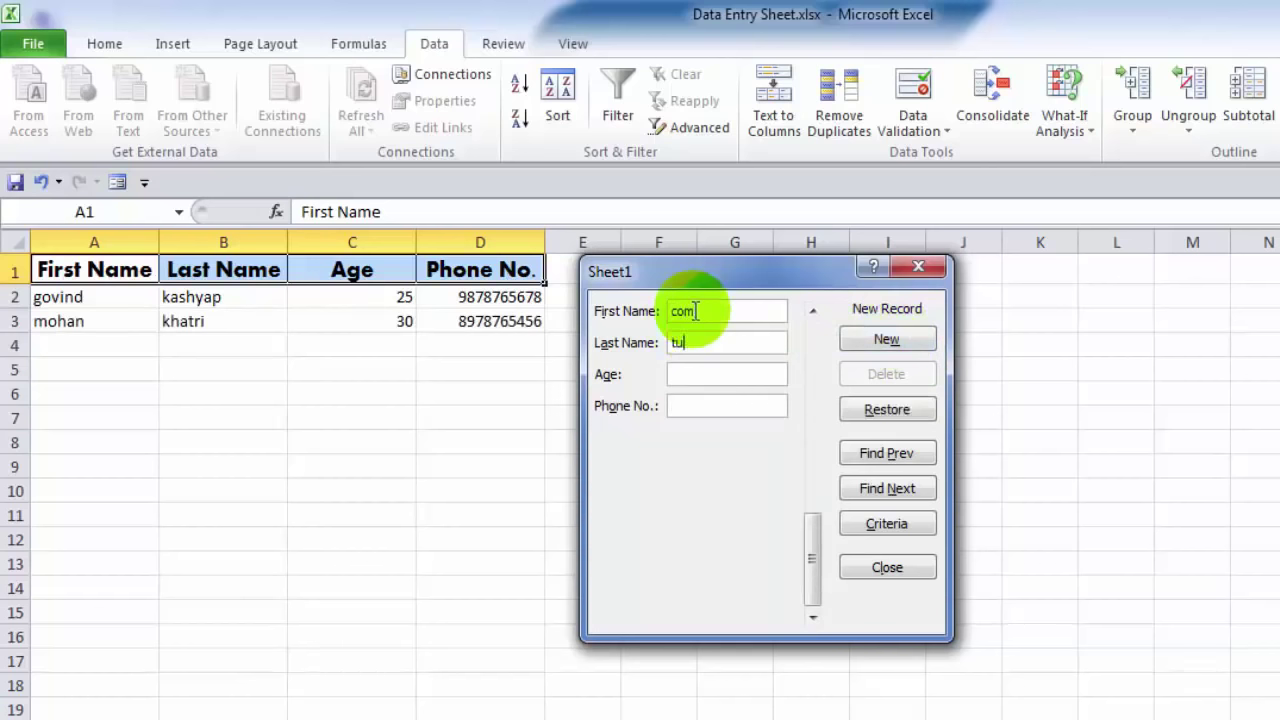
text(tor)
key(Tab)
text(28)
click(886, 339)
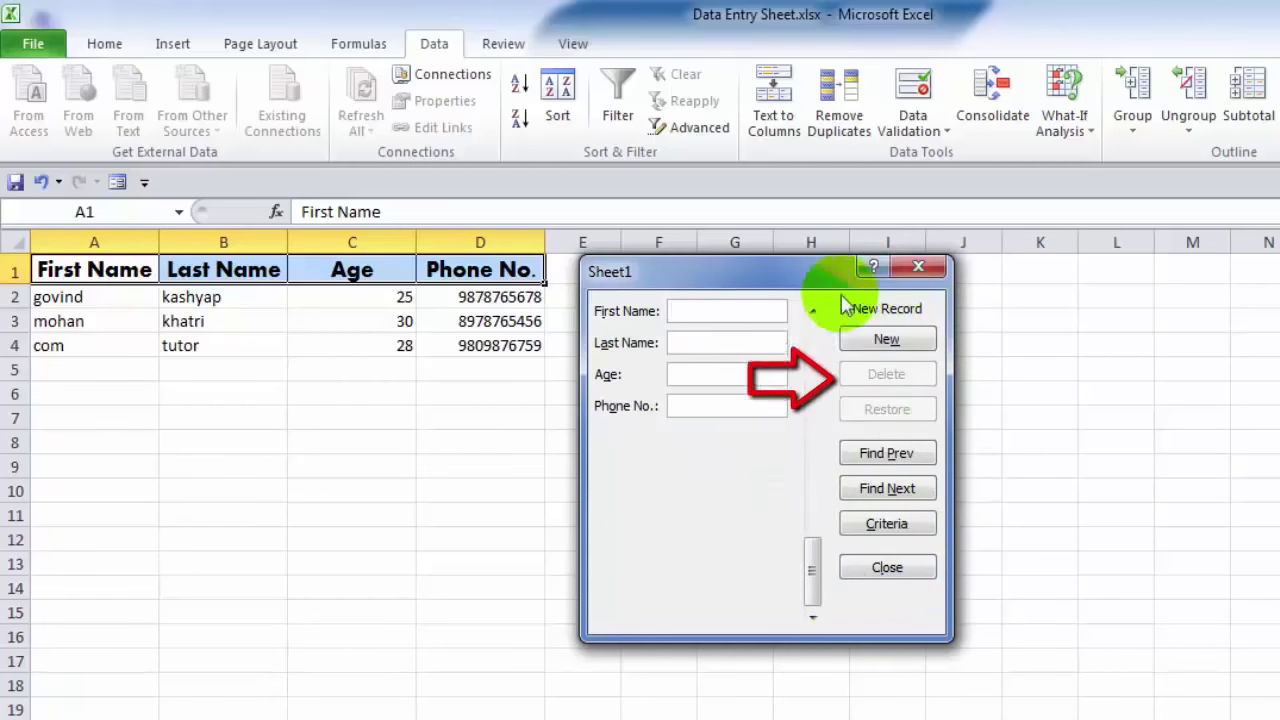
- Step back through records with Find Prev, forward with Find Next, then return to record 1
click(856, 459)
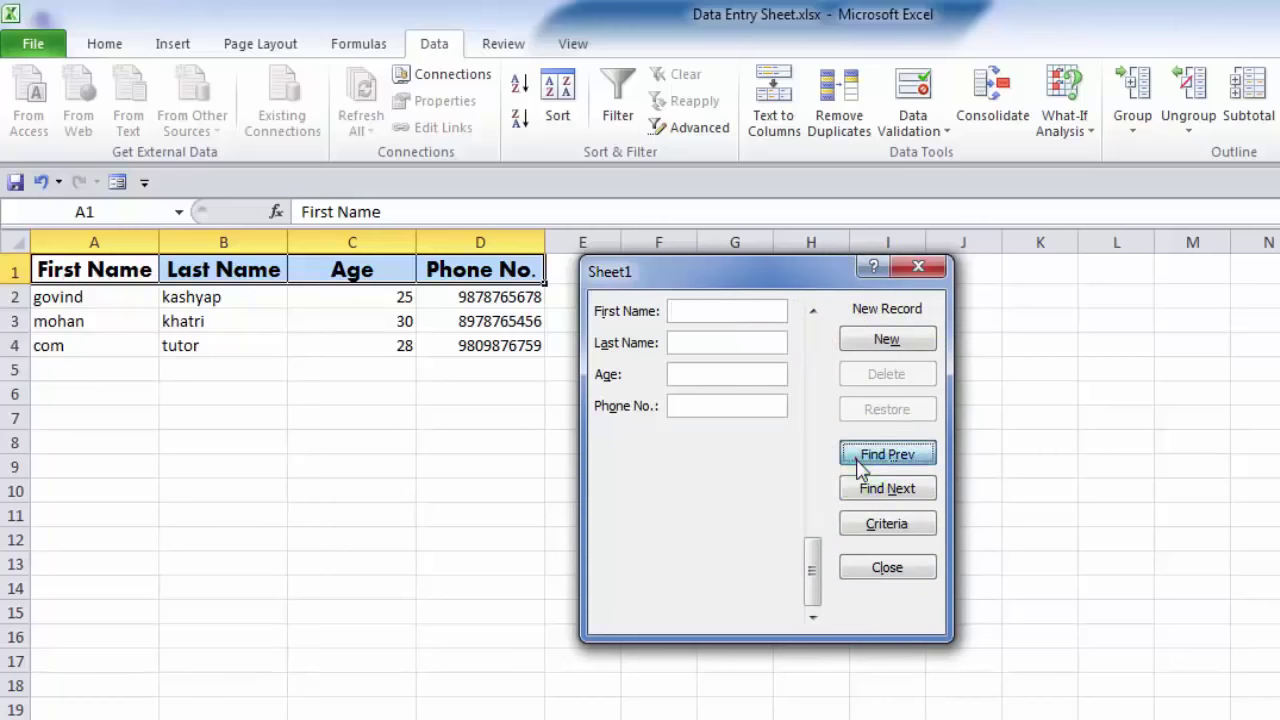
click(853, 458)
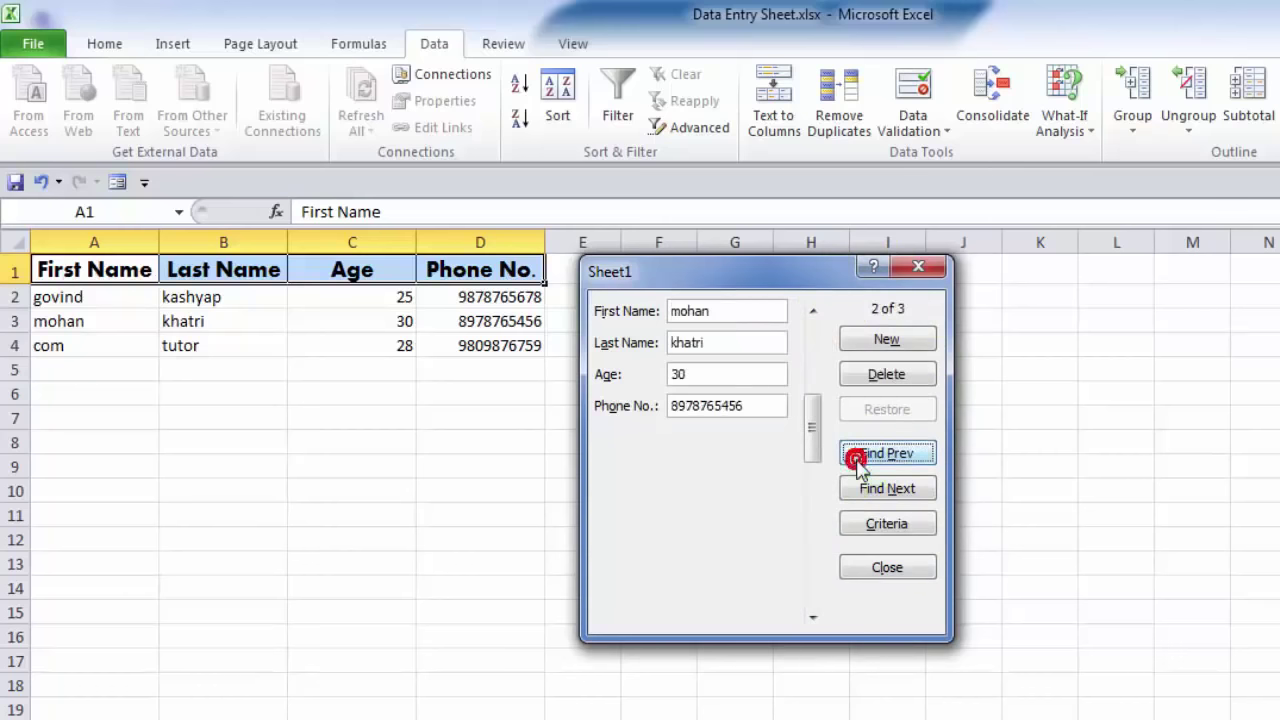
click(848, 456)
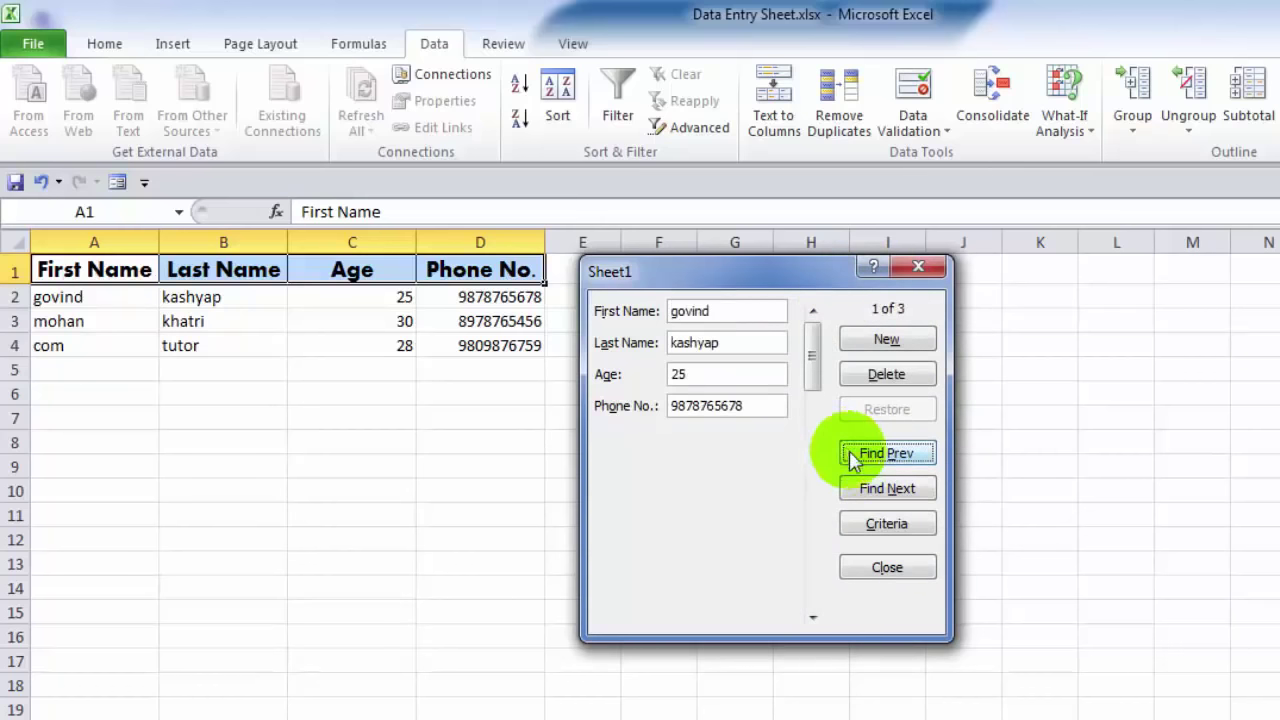
click(864, 500)
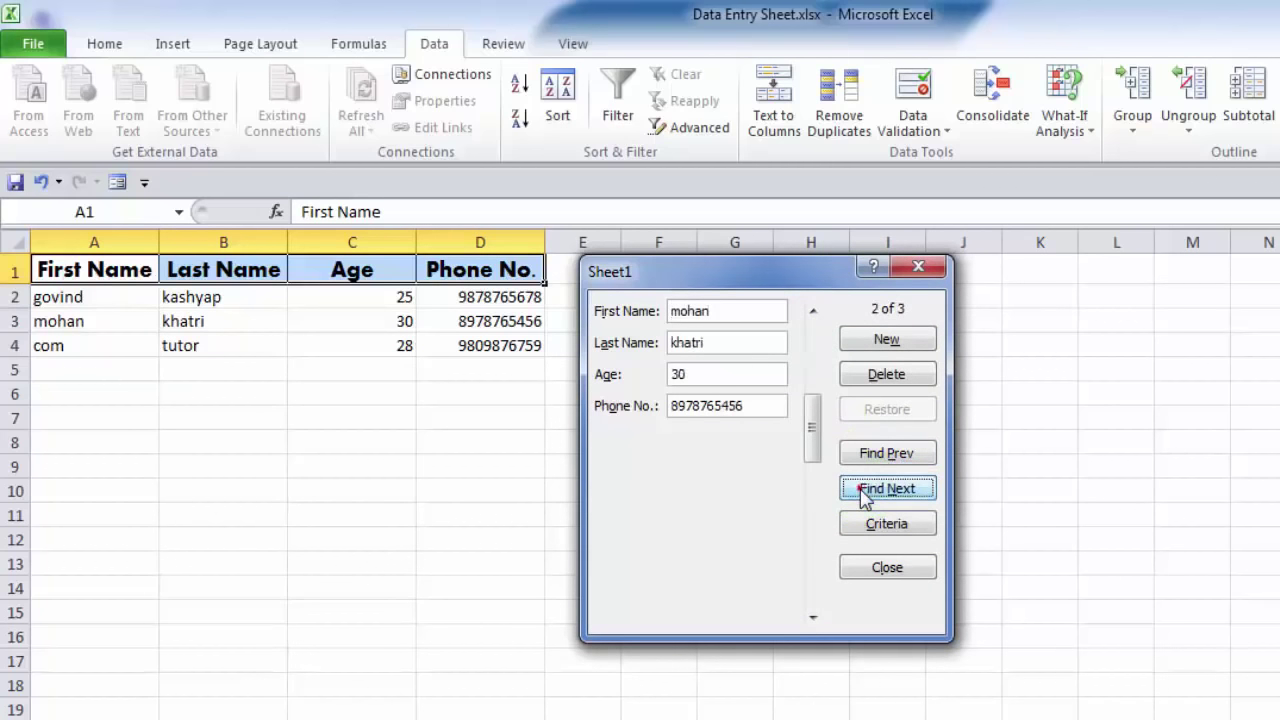
click(864, 500)
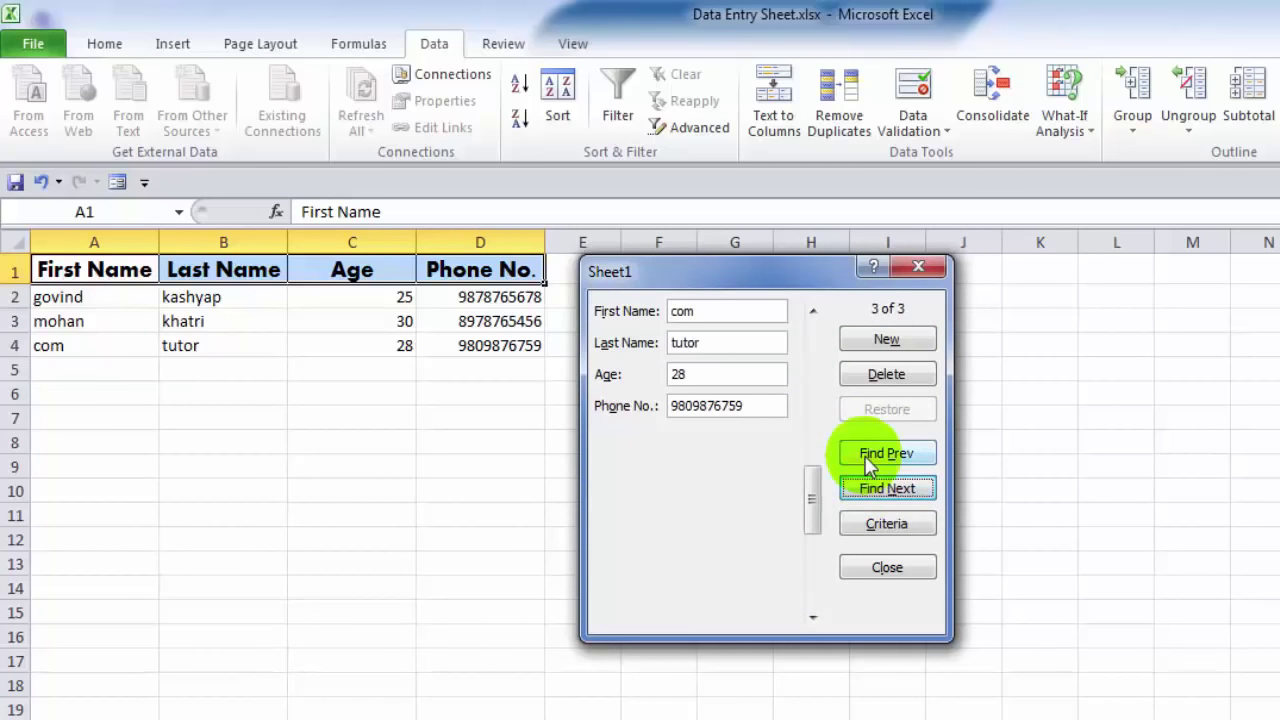
double_click(868, 456)
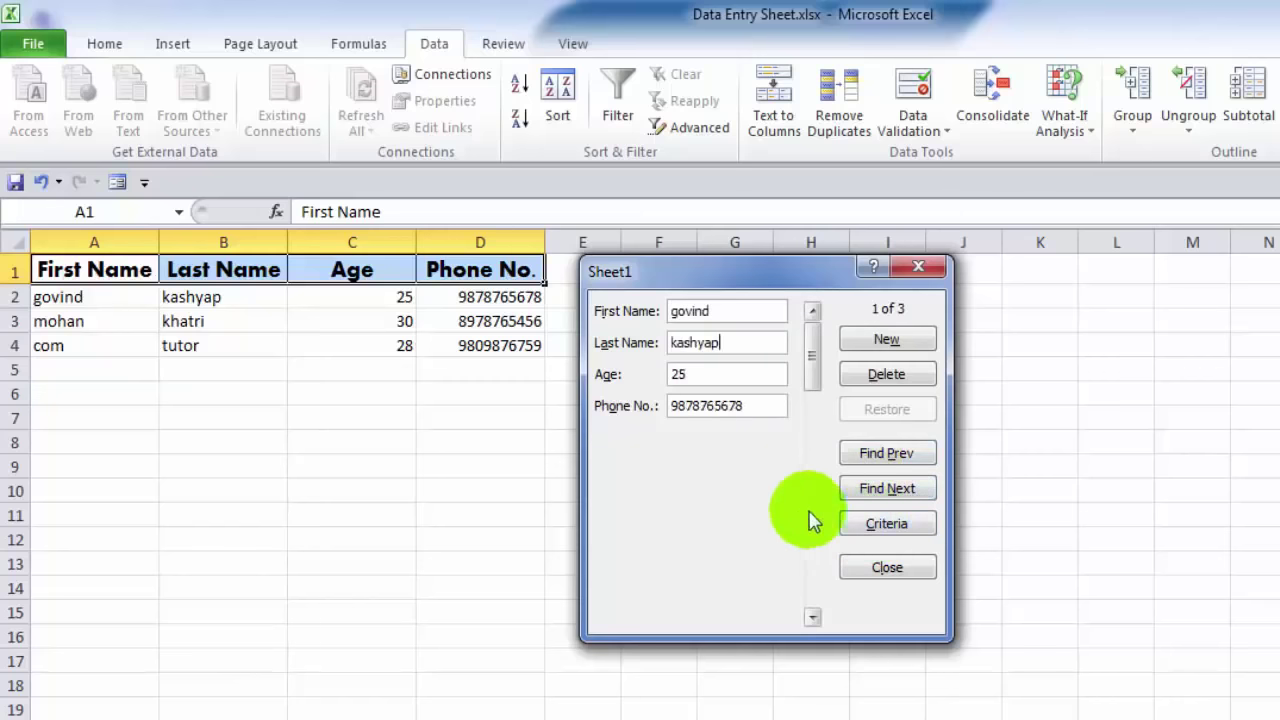
- Search by First Name 'go' to find govind, then advance to mohan's record, 2 of 3
click(886, 523)
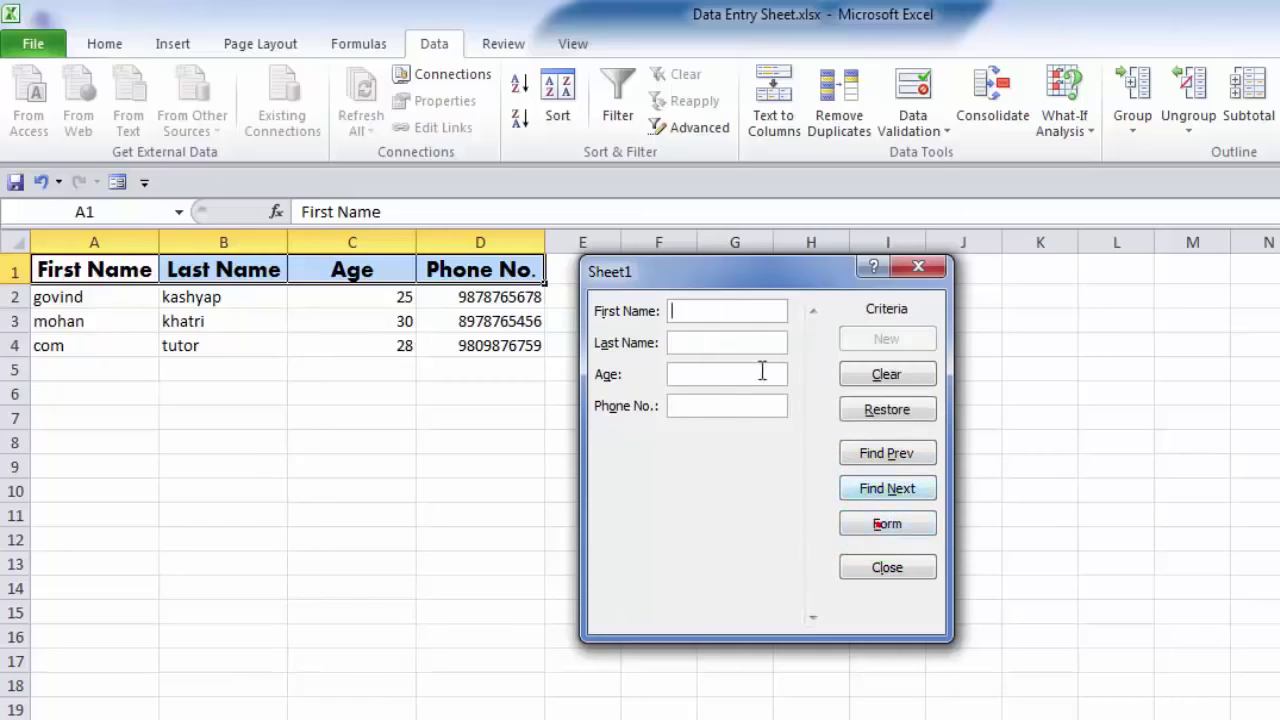
click(730, 316)
text(govind)
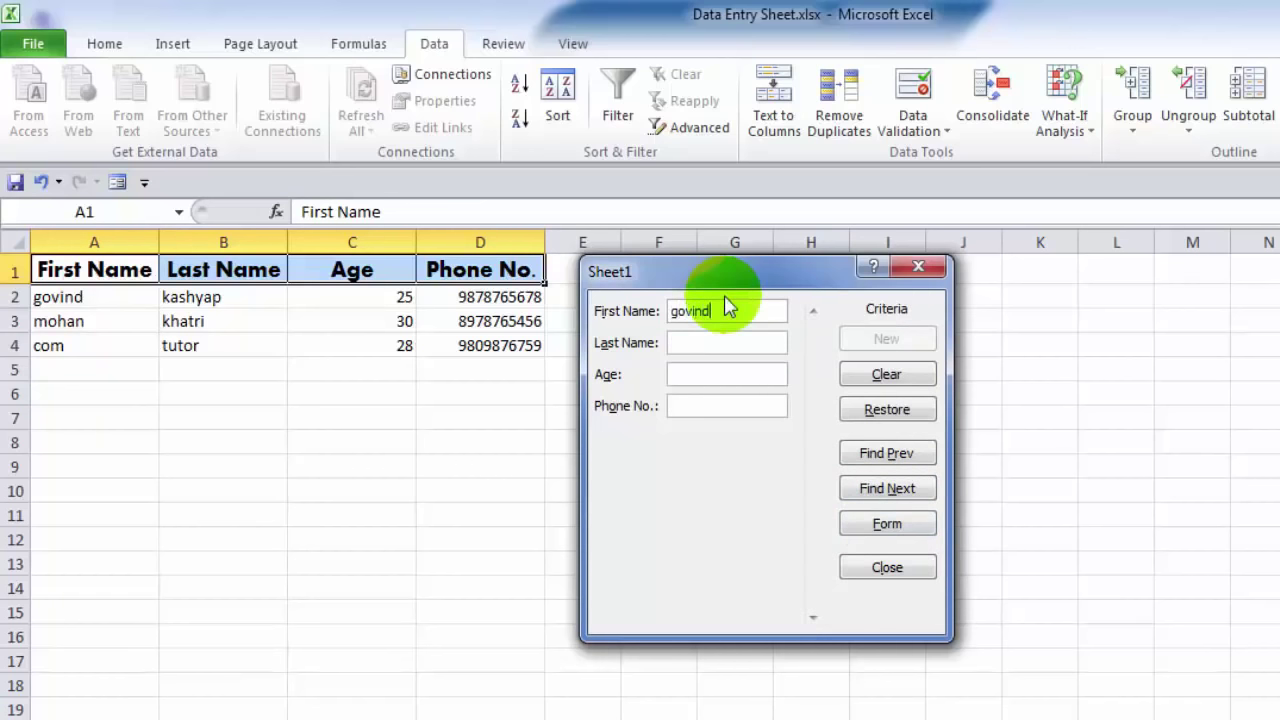
click(893, 490)
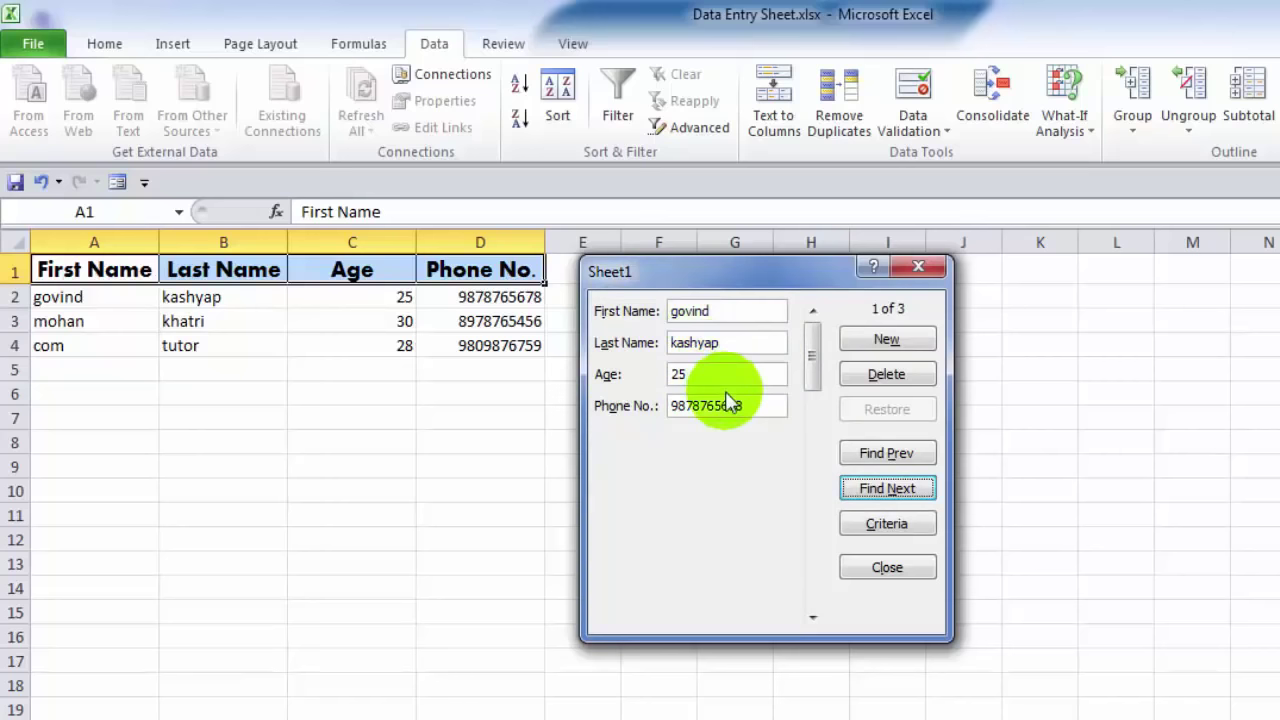
click(886, 488)
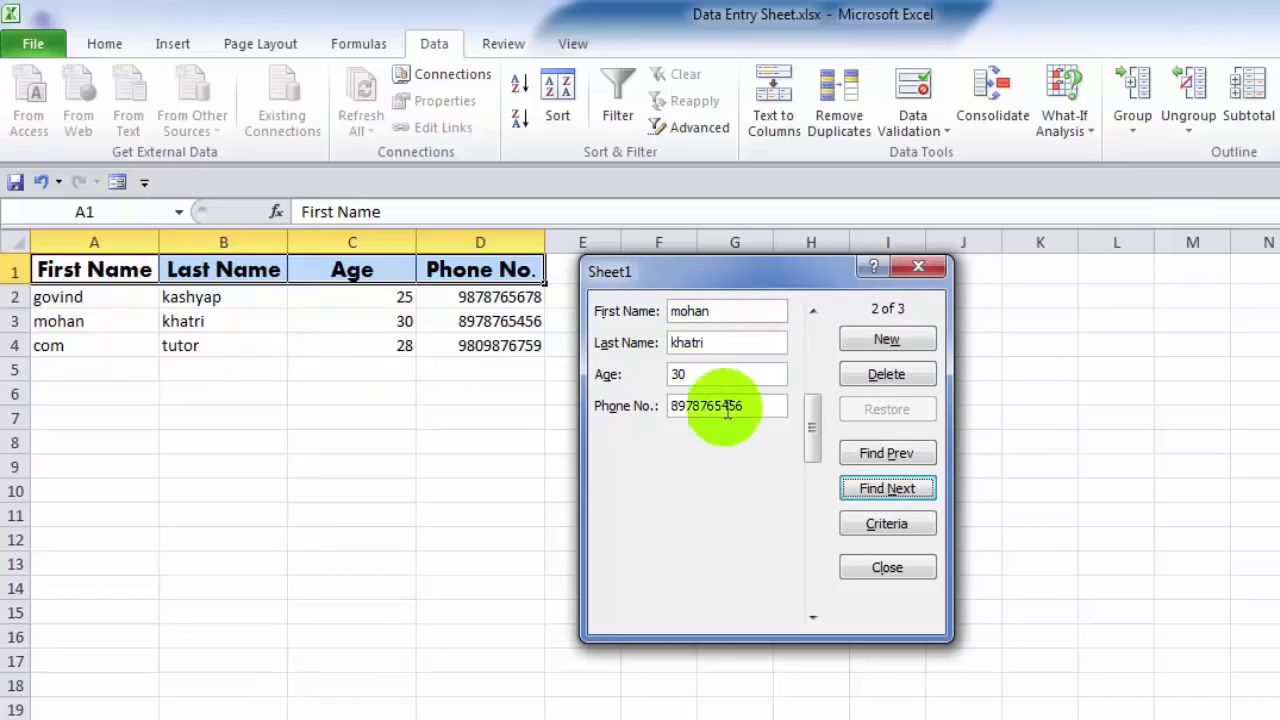
- Delete the mohan record, return to govind, and switch the form to empty criteria mode
click(914, 376)
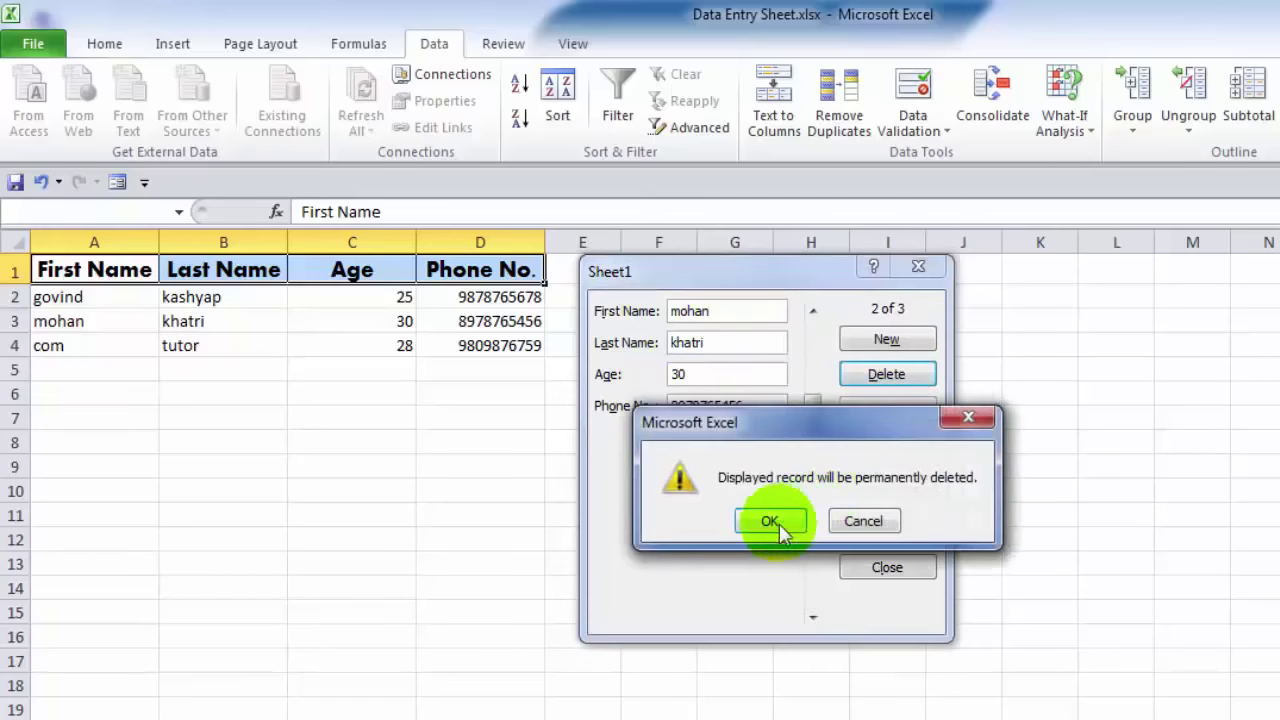
click(779, 523)
click(895, 454)
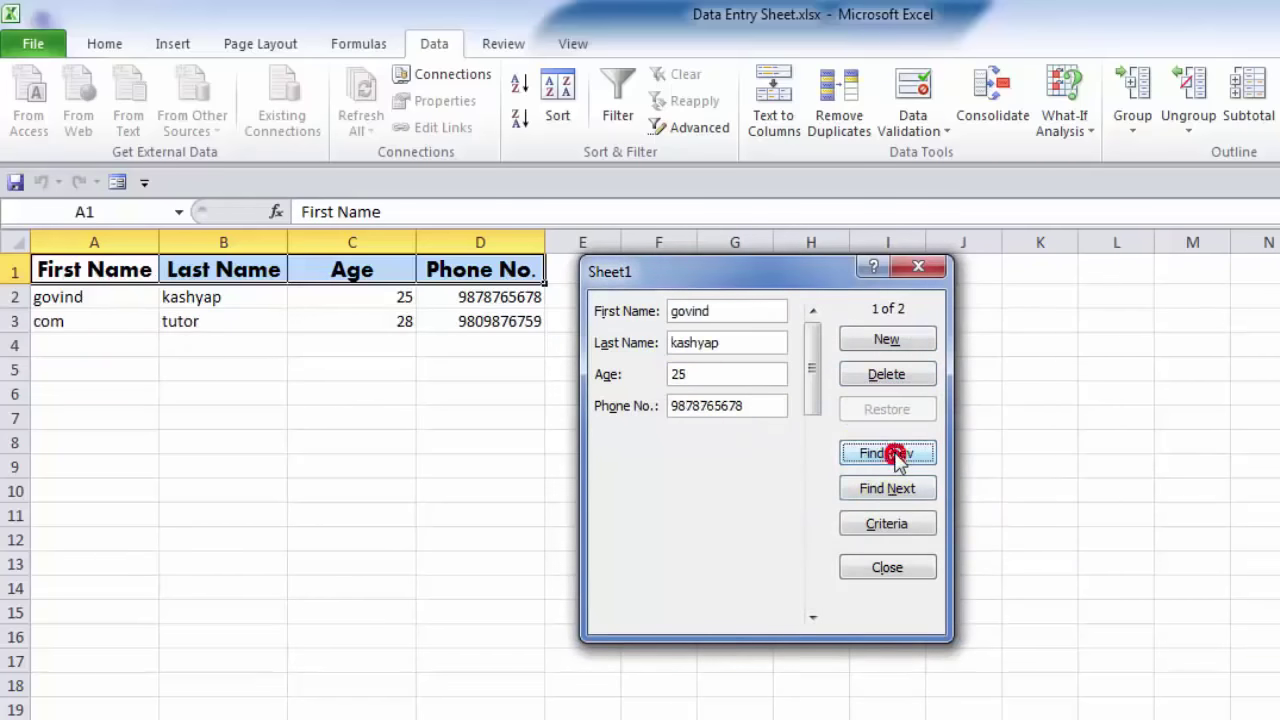
click(893, 523)
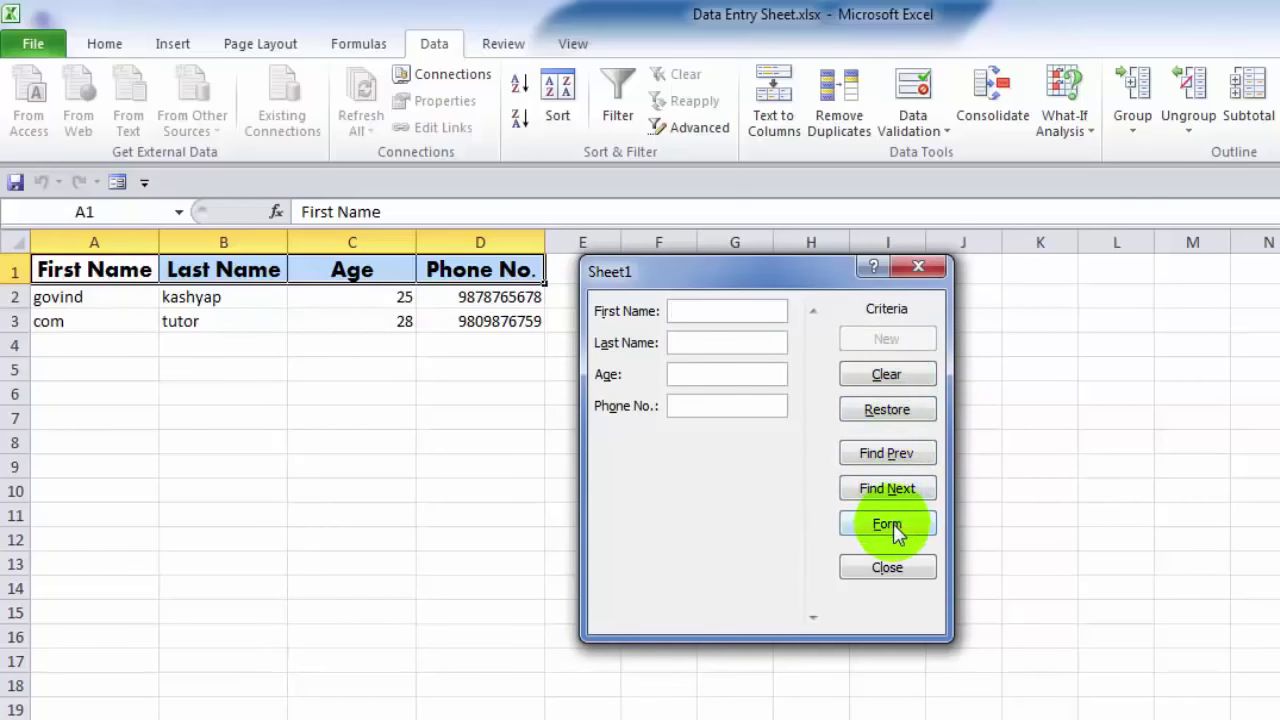
- Clear and restore the criteria, then show record 1 of 2, the age-25 govind entry
click(870, 376)
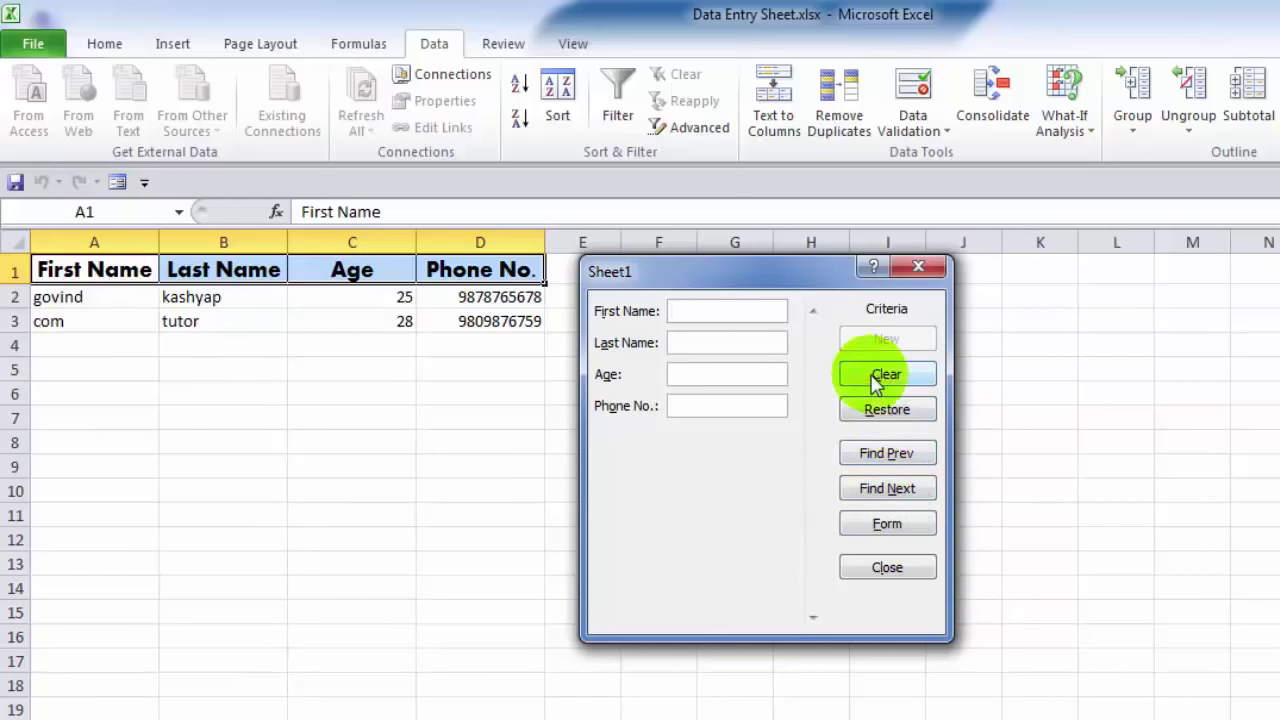
click(872, 415)
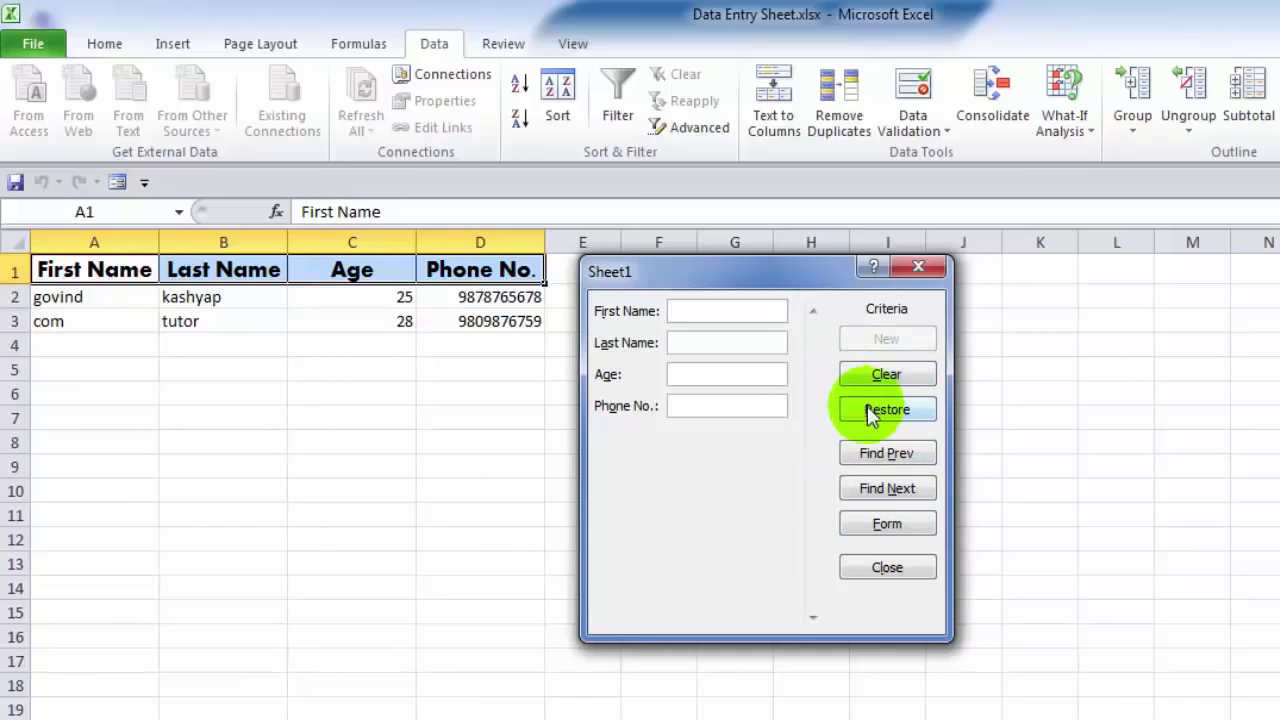
click(887, 524)
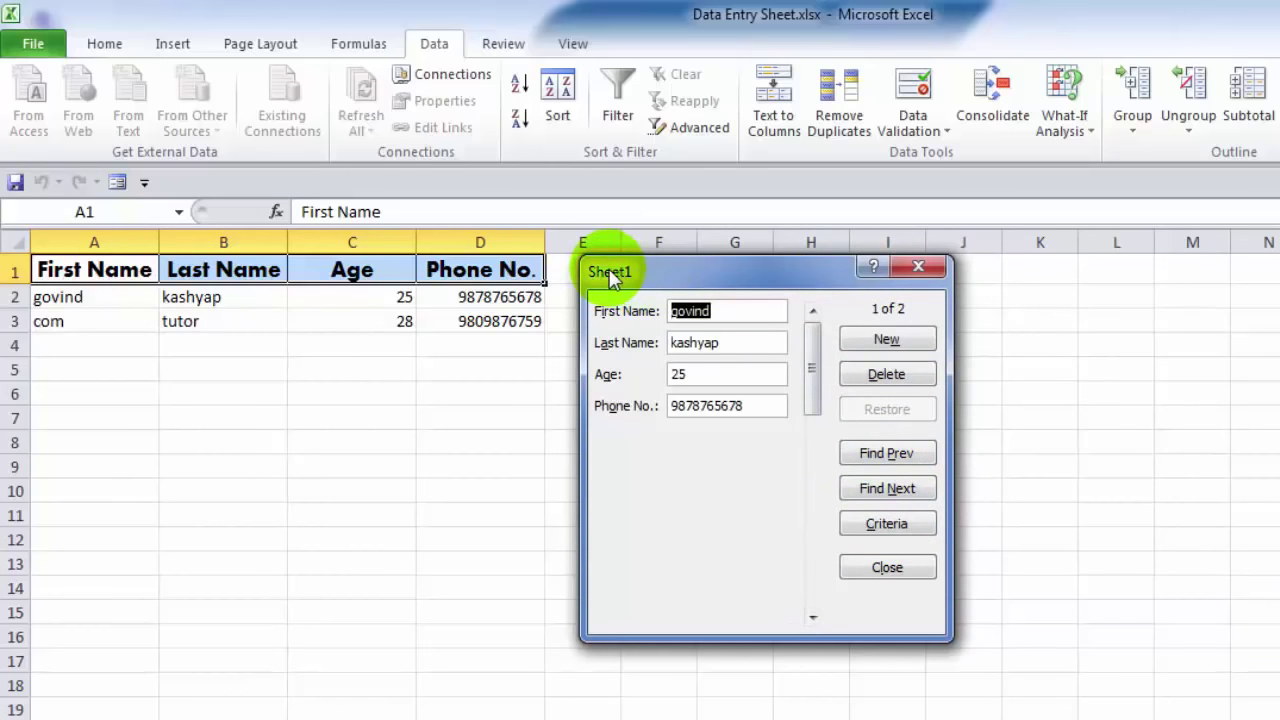
- Close the data form and select empty cells F2 and G5 to deselect the headers
click(919, 270)
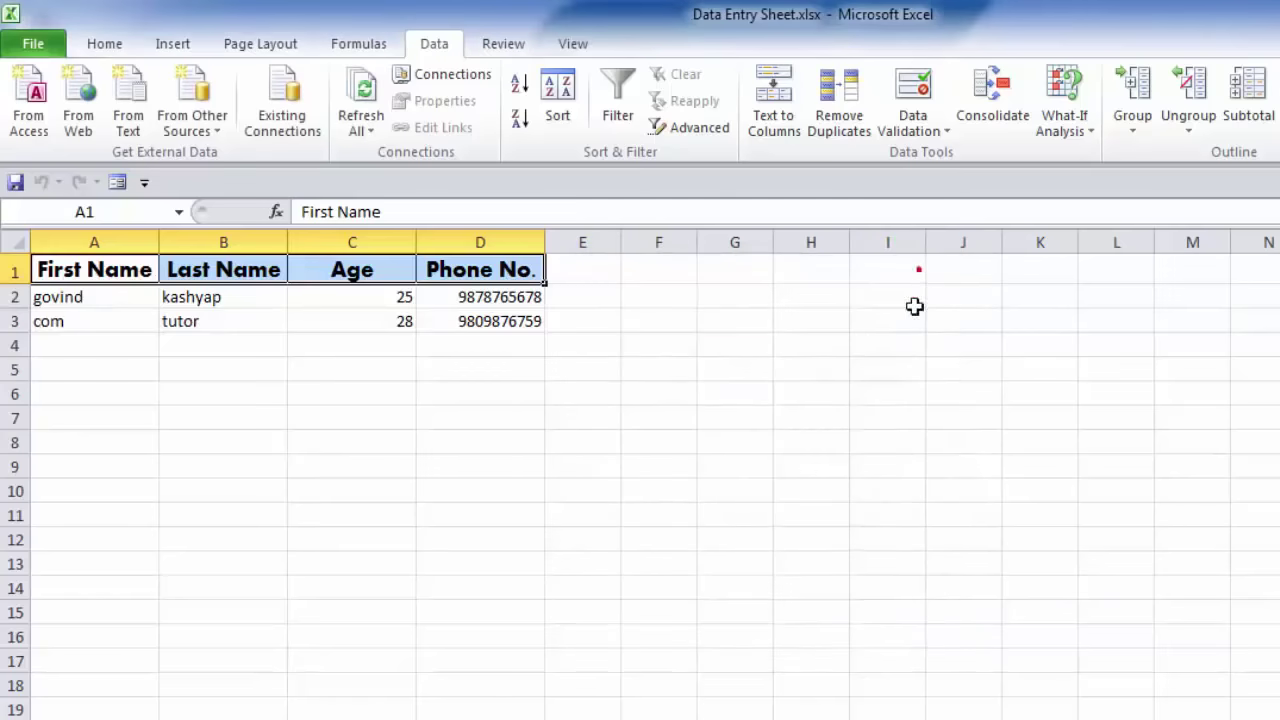
click(655, 290)
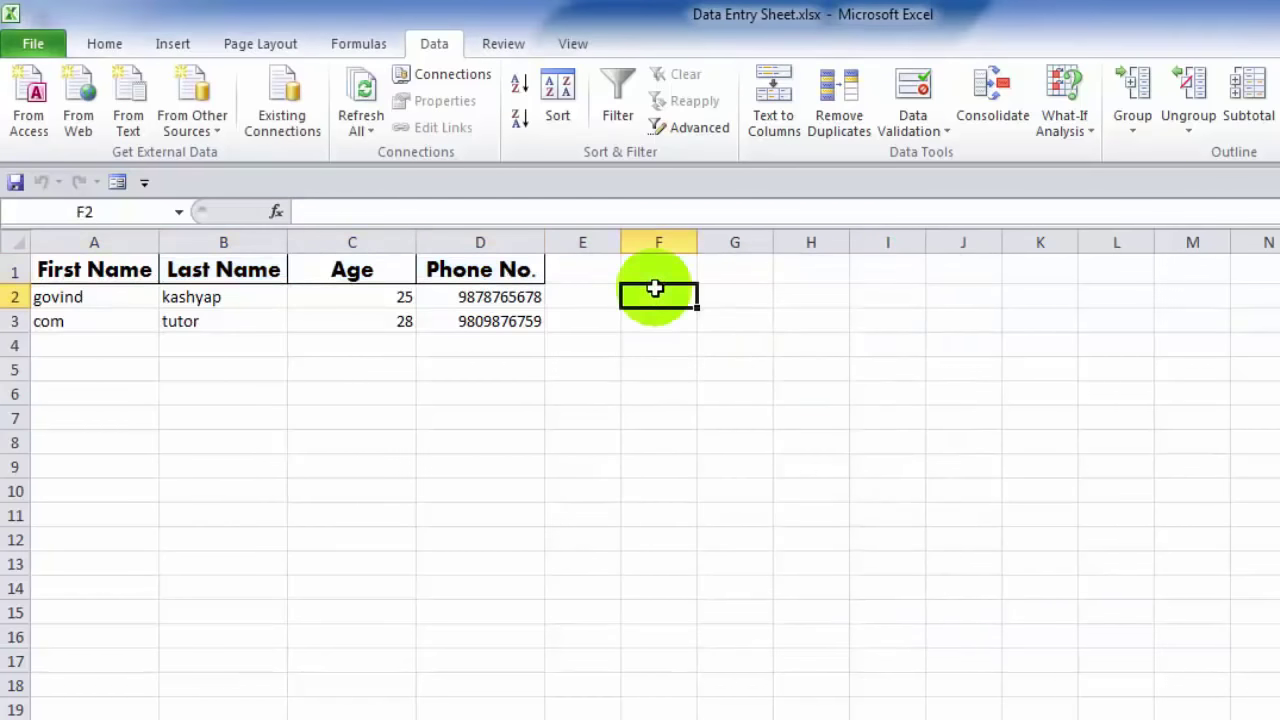
click(740, 365)
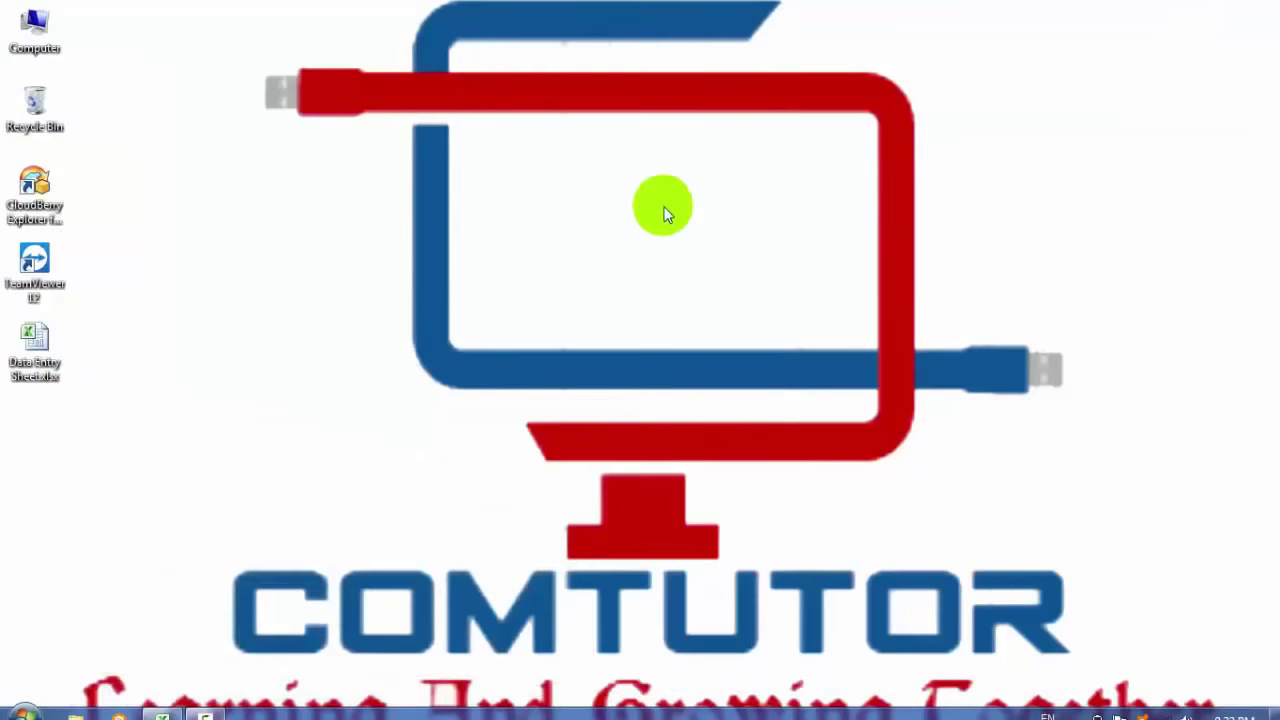
right_click(663, 208)
click(716, 265)
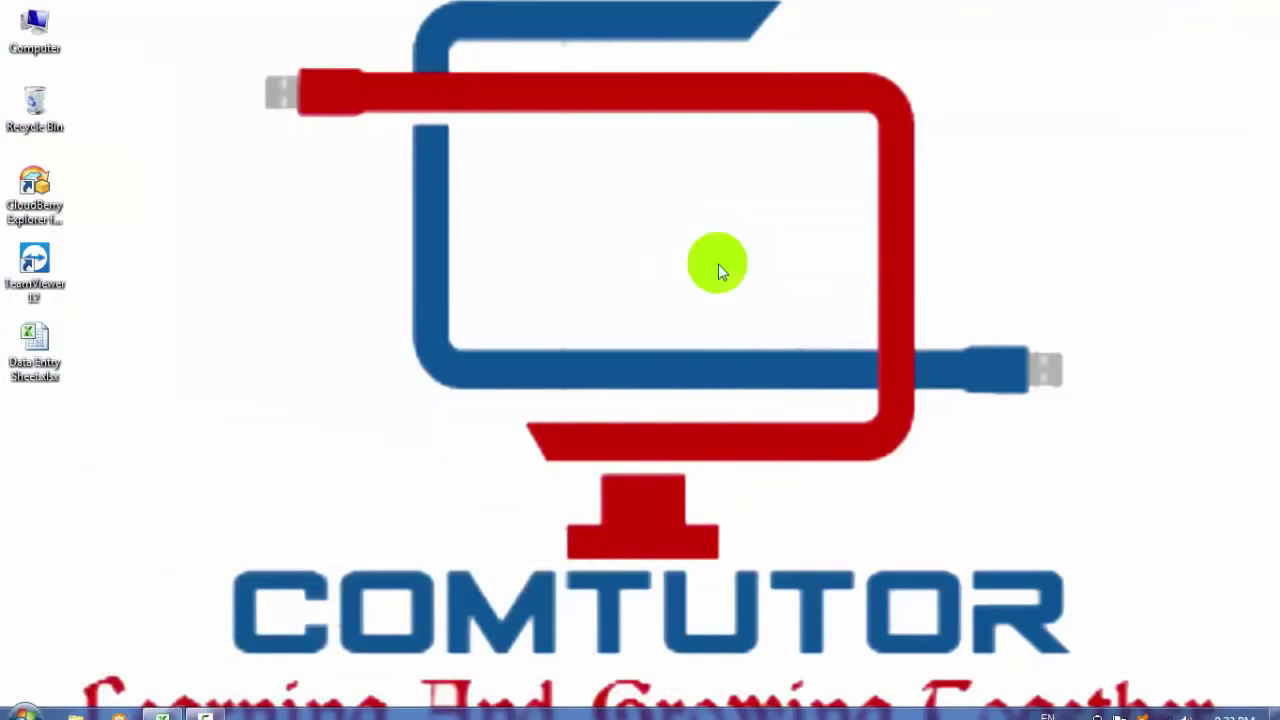